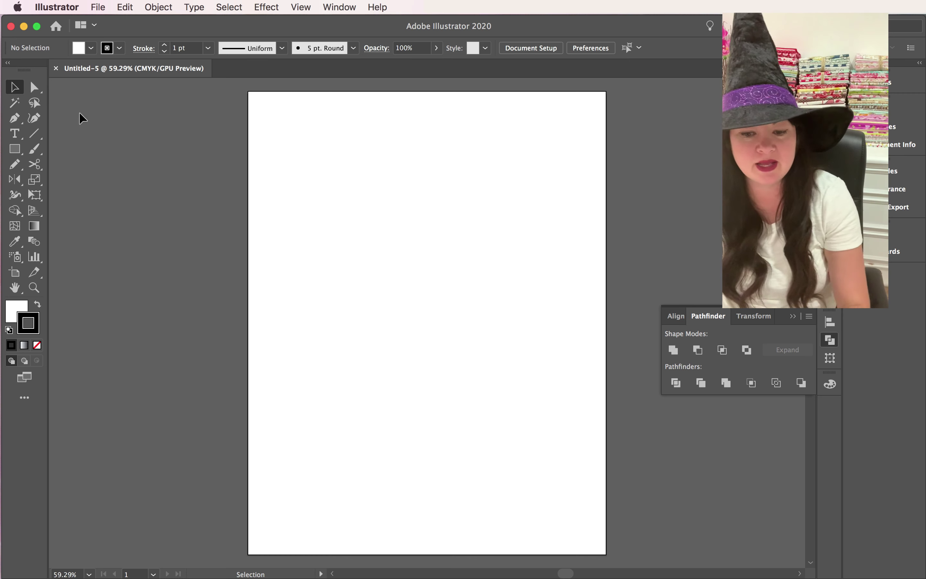
Step: Draw an upright oval about 100 pt wide and 125 pt tall in the upper middle of the artboard
left_click(15, 150)
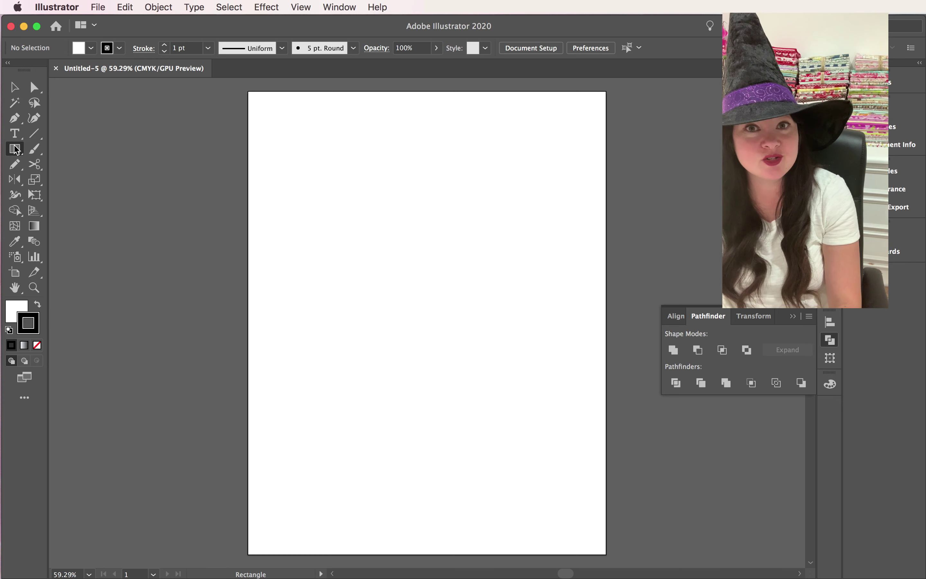
left_click(15, 151)
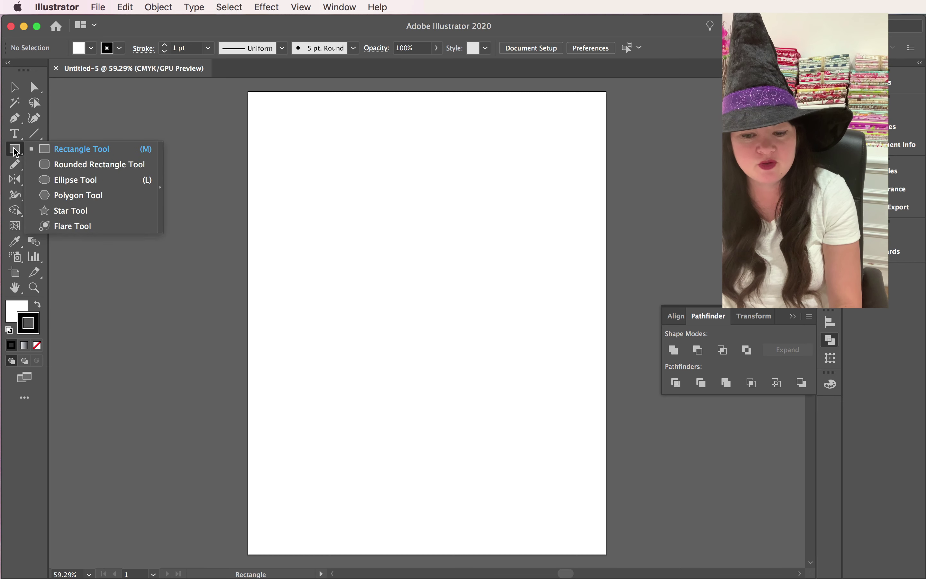
left_click(91, 187)
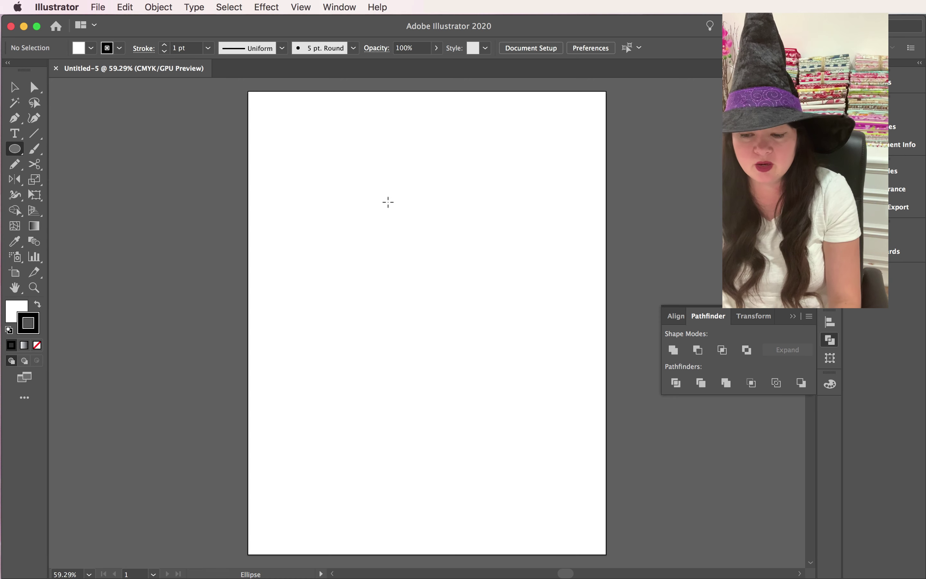
left_click_drag(384, 203, 443, 278)
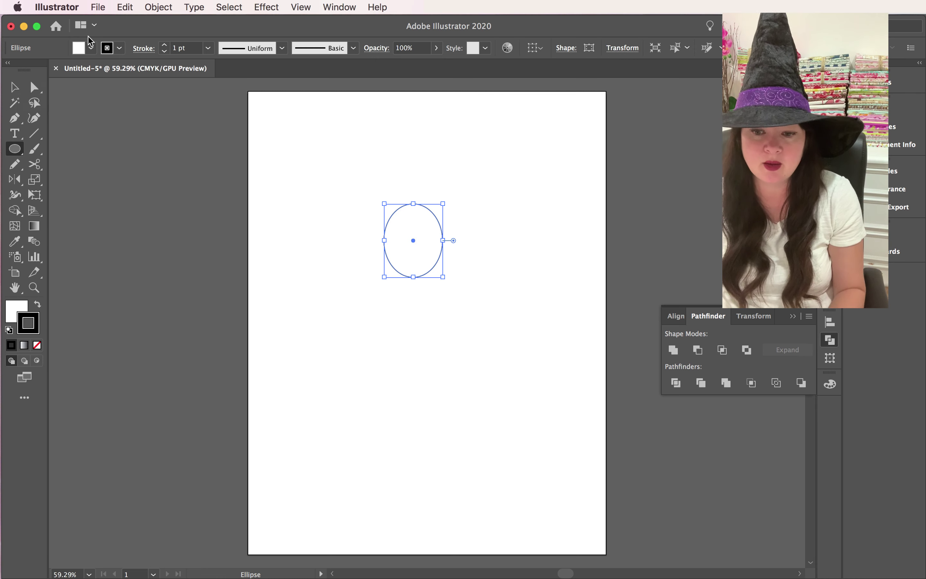
Step: Align the two outer ovals by their top edges and group them
left_click(147, 6)
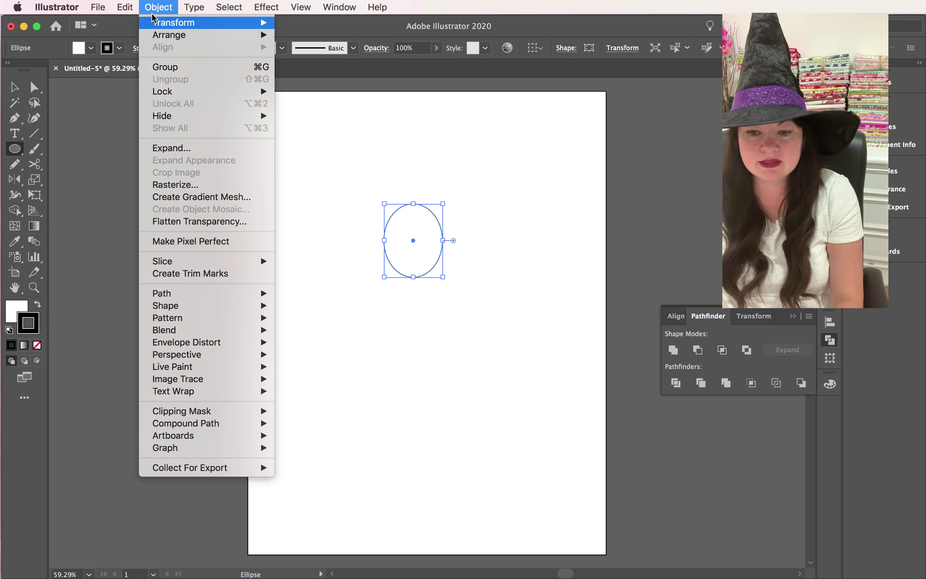
left_click(338, 7)
left_click(391, 178)
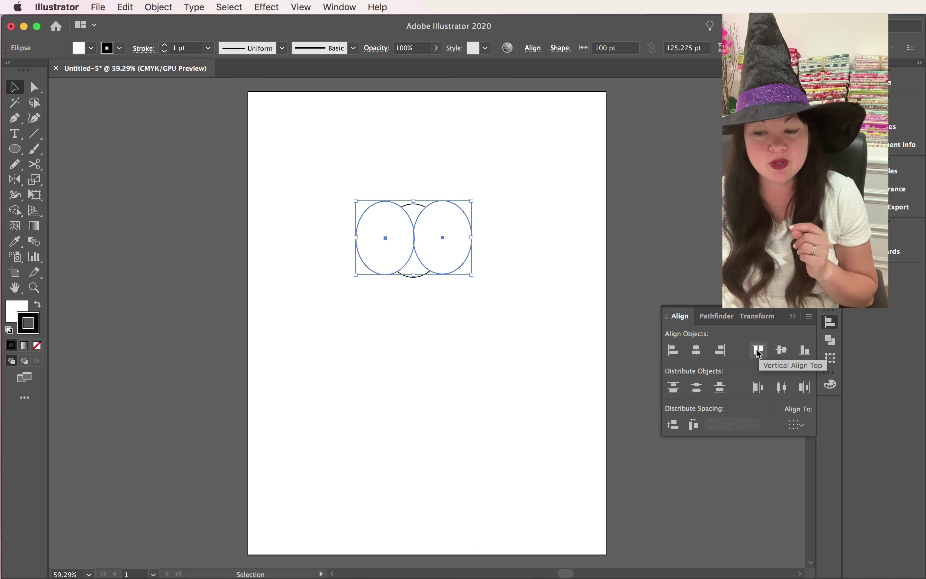
left_click(759, 350)
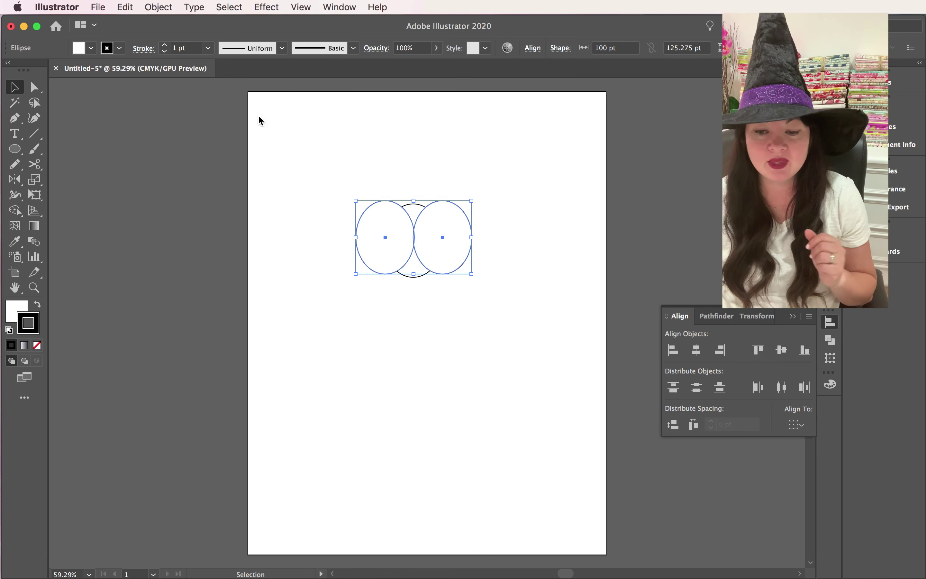
left_click(158, 7)
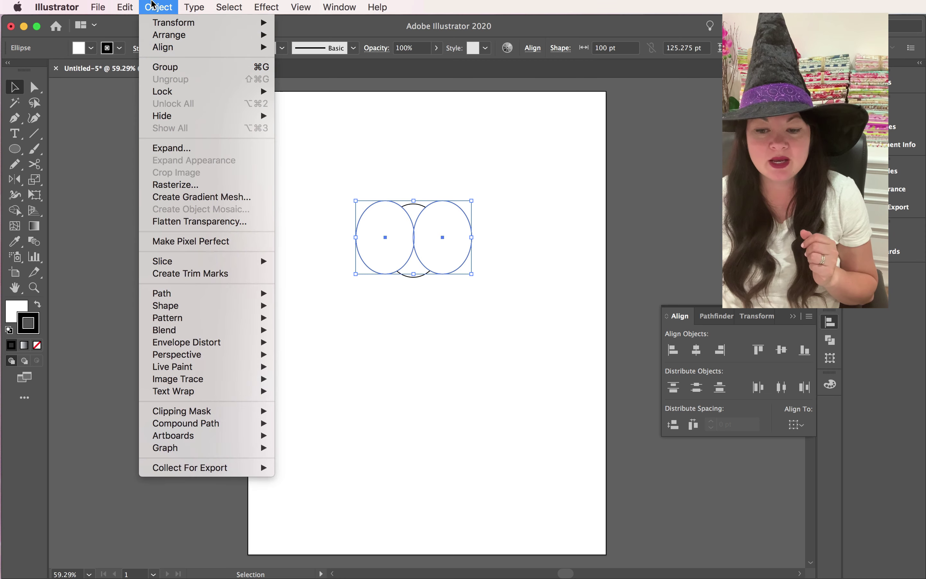
left_click(164, 74)
Step: Bring the middle oval in front of the two outer ovals
left_click_drag(420, 317, 417, 275)
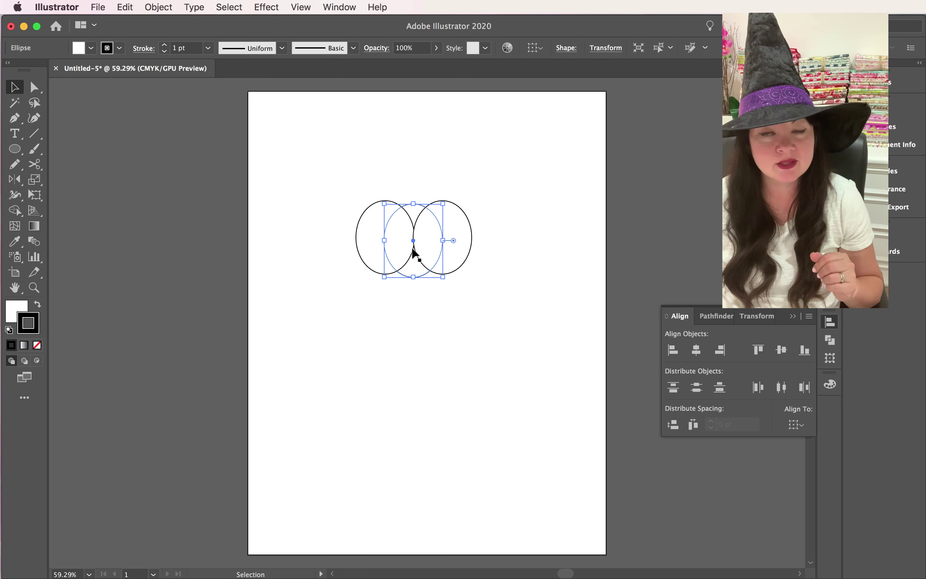
left_click(167, 6)
mouse_move(264, 34)
left_click(306, 33)
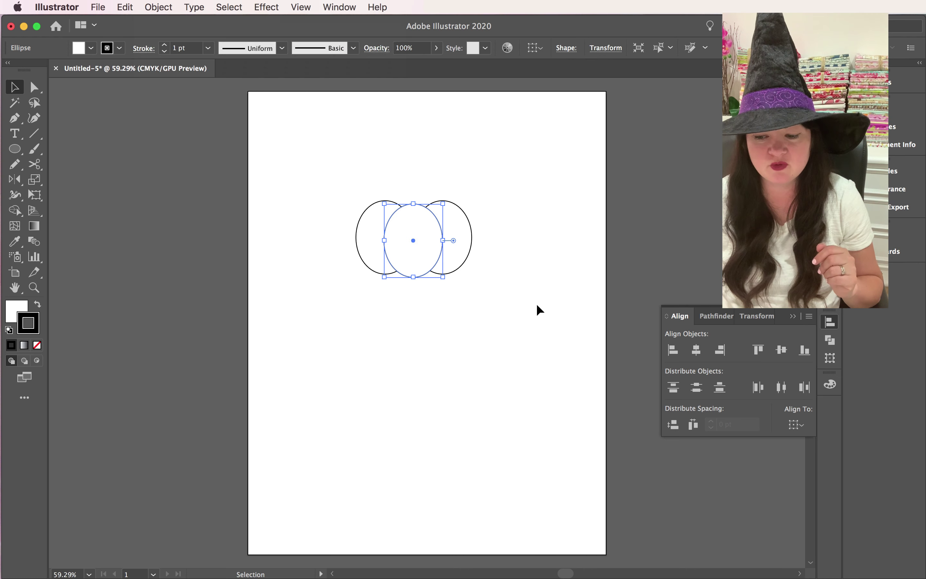
left_click(539, 310)
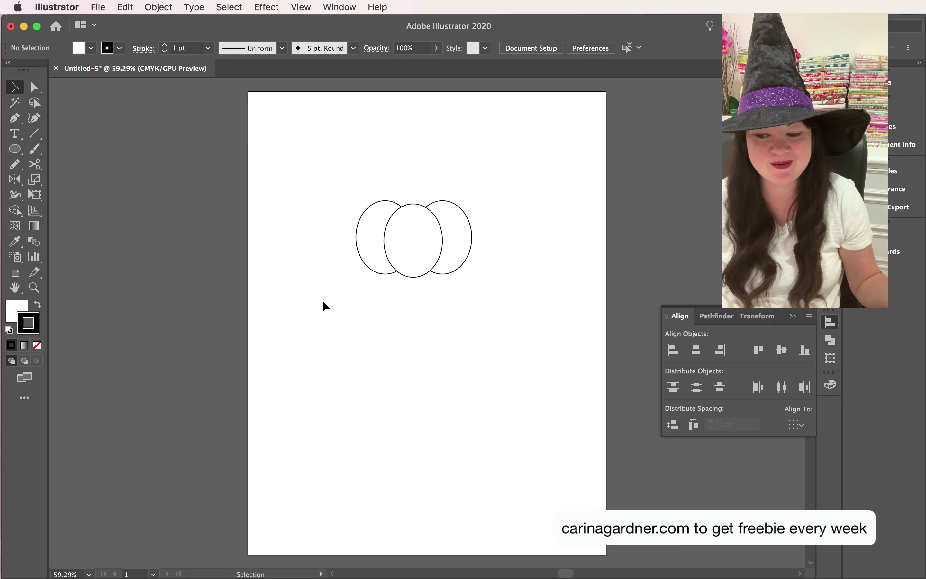
Step: Paste two more copies of the oval and place them side by side, overlapping slightly above the first three
left_click(129, 8)
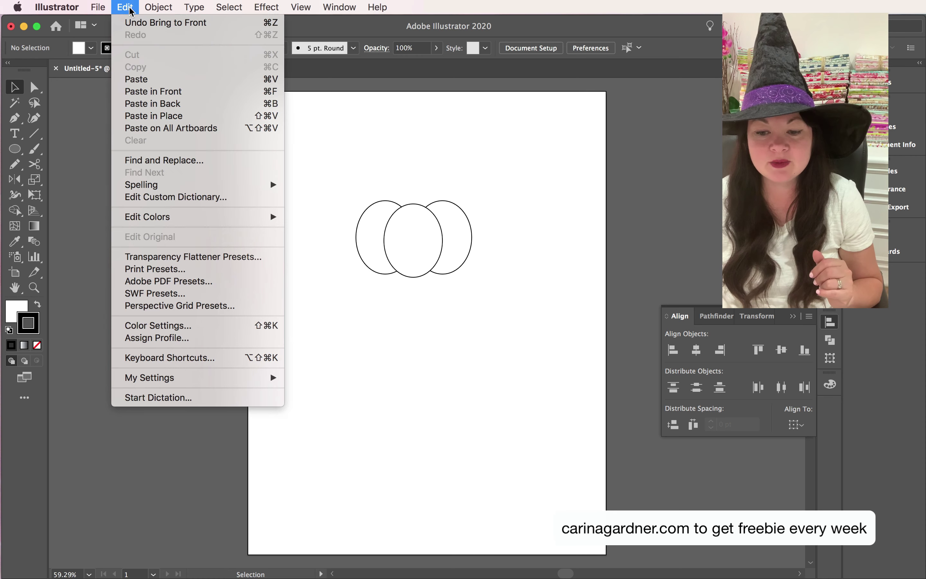
left_click(136, 79)
left_click_drag(425, 331, 392, 236)
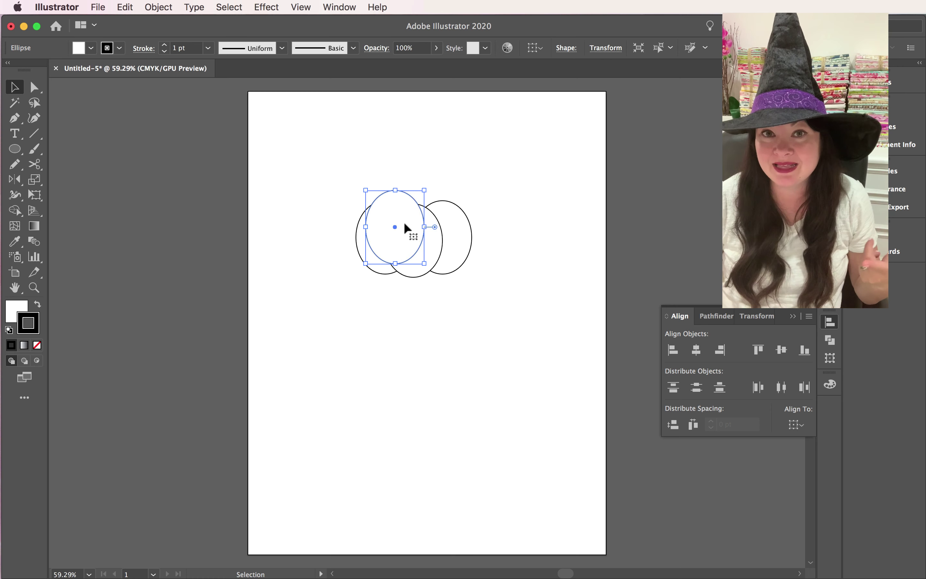
left_click(127, 7)
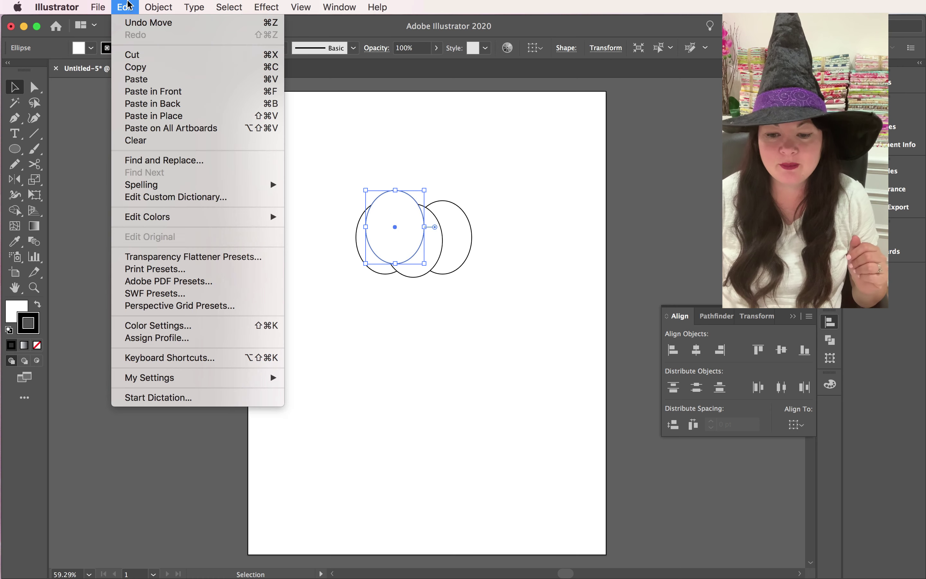
left_click(151, 79)
left_click_drag(418, 329, 431, 234)
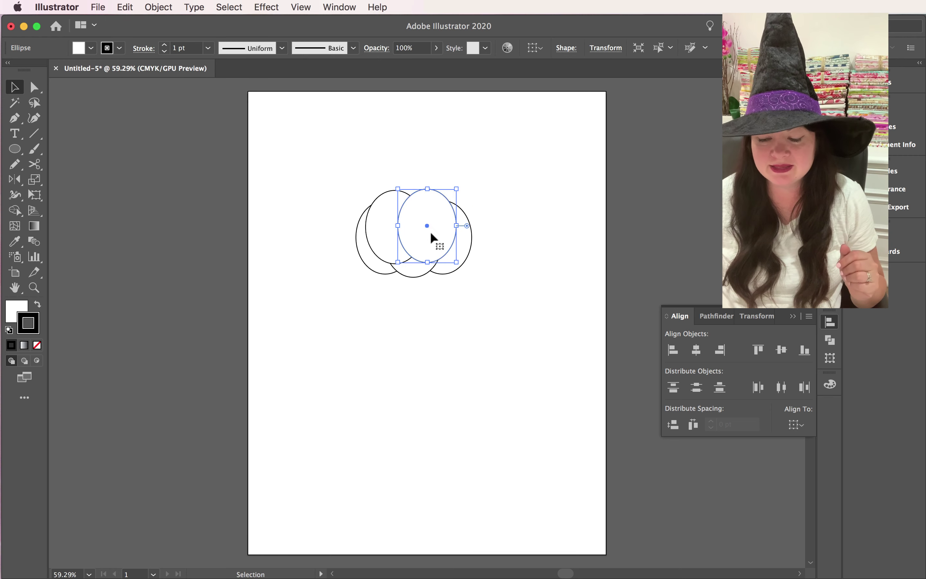
Step: Align the two newly pasted ovals by their top edges and group them
left_click(384, 230, "shift")
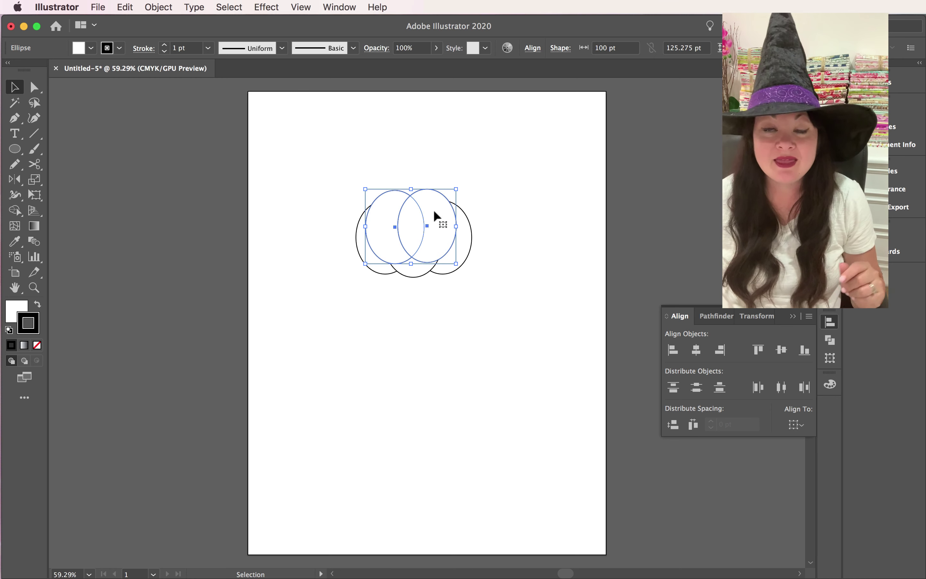
left_click(758, 350)
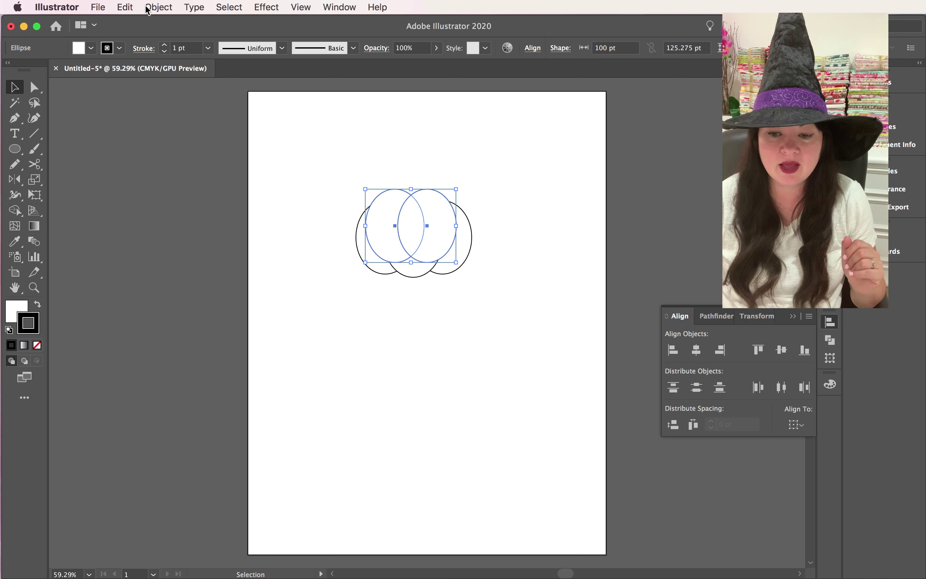
left_click(157, 7)
left_click(167, 68)
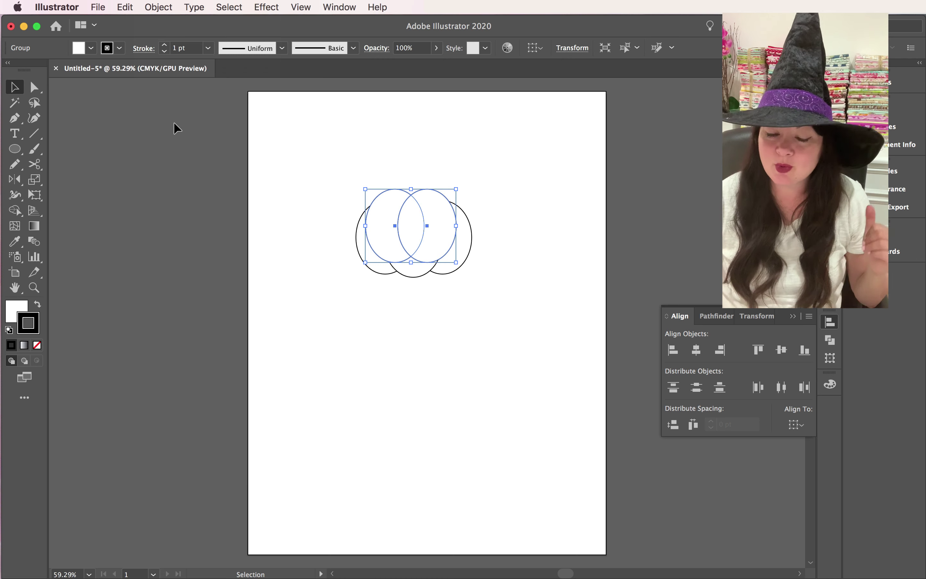
Step: Send the upper pair of ovals behind the other three to form the pumpkin's back segments
left_click(158, 7)
mouse_move(169, 36)
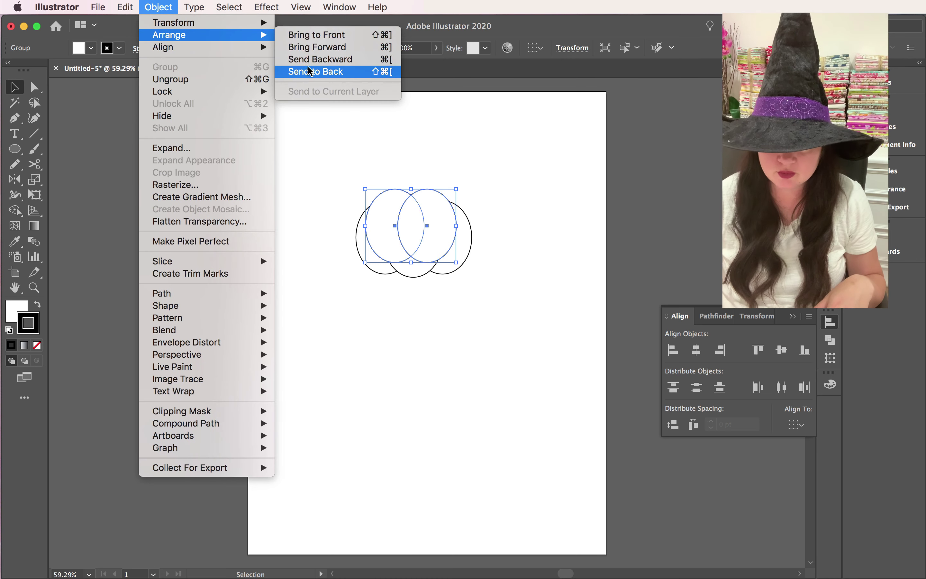
left_click(302, 72)
left_click(530, 275)
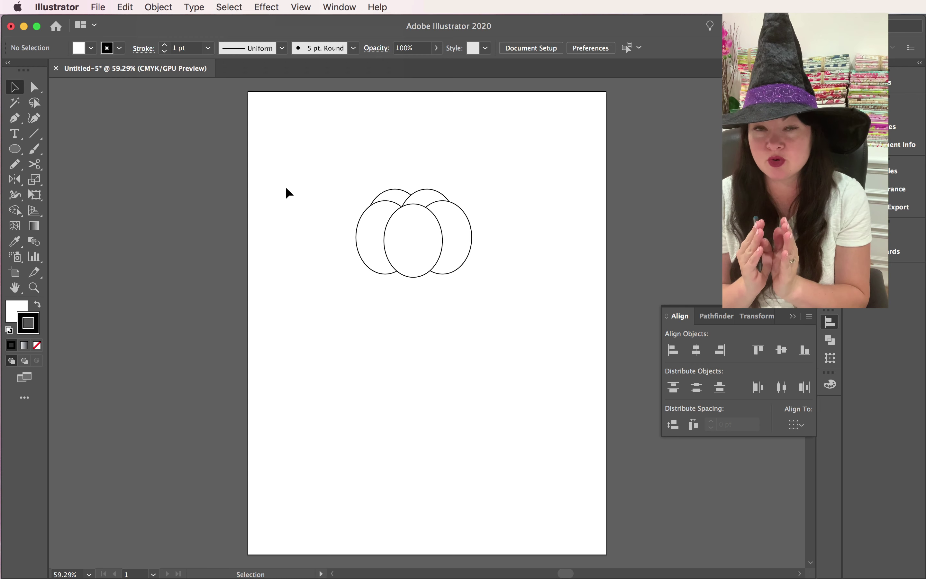
Step: Align all the pumpkin's parts to their horizontal center and move the whole pumpkin toward the artboard's upper left
left_click_drag(341, 150, 483, 295)
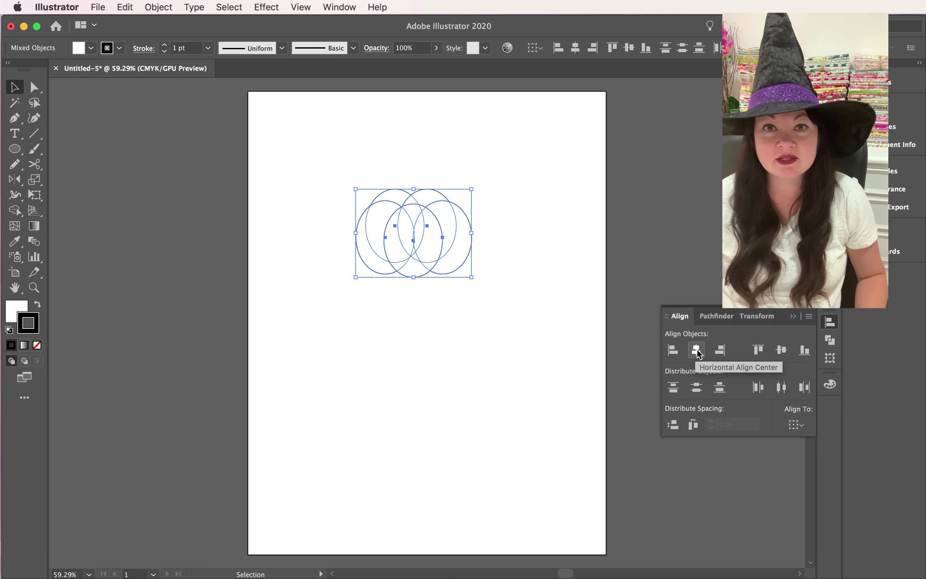
left_click(567, 410)
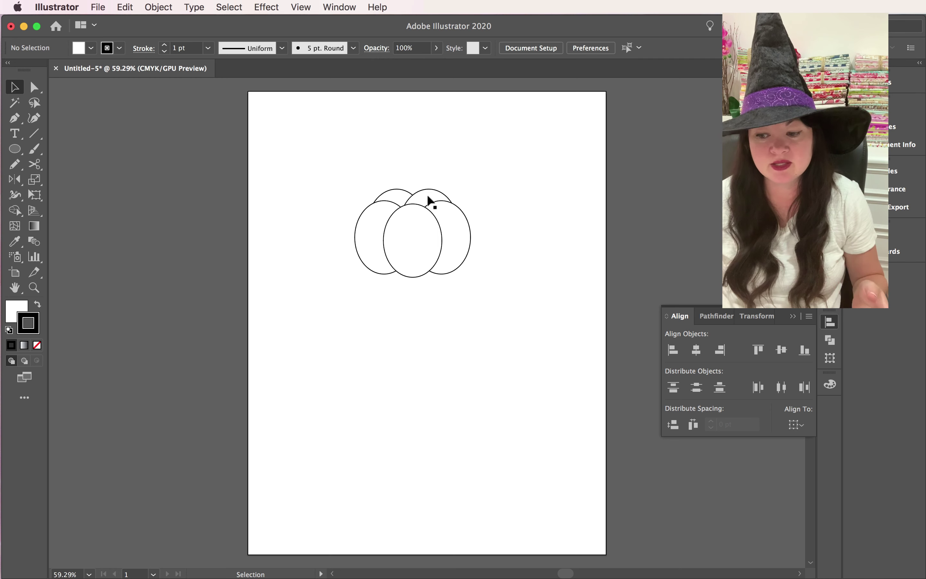
left_click_drag(345, 171, 380, 188)
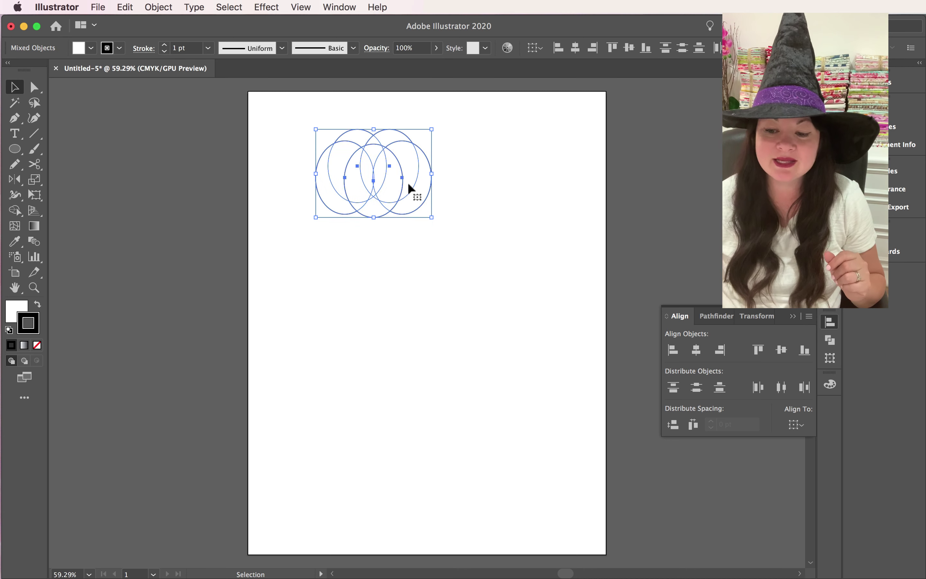
Step: Paste a copy of the whole pumpkin and place it below the original
left_click(125, 6)
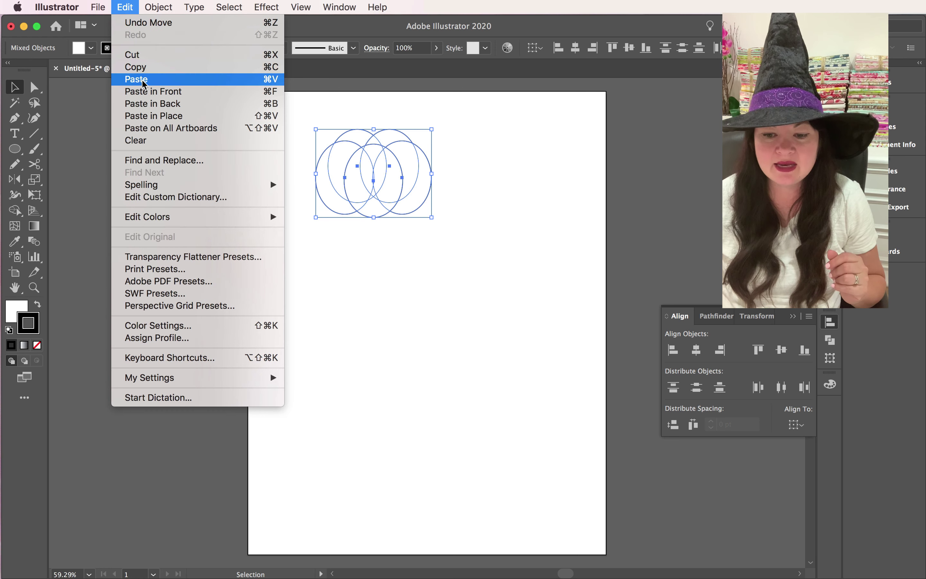
left_click(143, 82)
left_click_drag(426, 317, 365, 303)
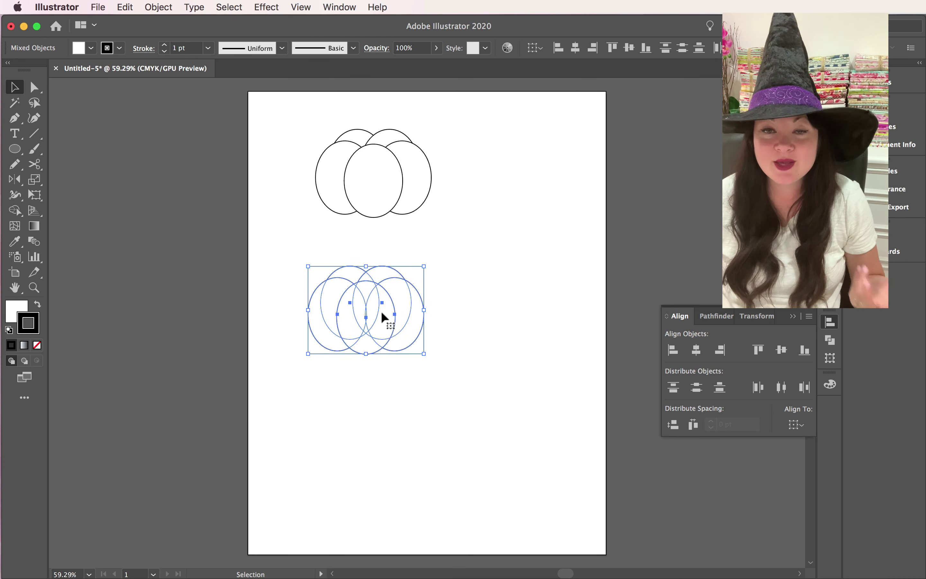
left_click(501, 286)
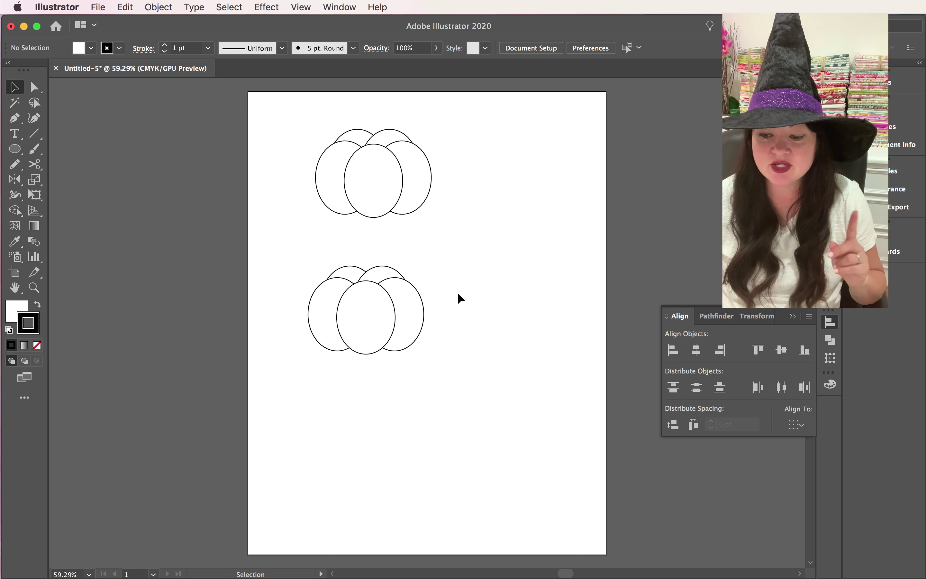
Step: Draw a closed stem with the Pen tool on the lower pumpkin, with a flat top, flared curved sides and a curved base
left_click(34, 288)
left_click(406, 303)
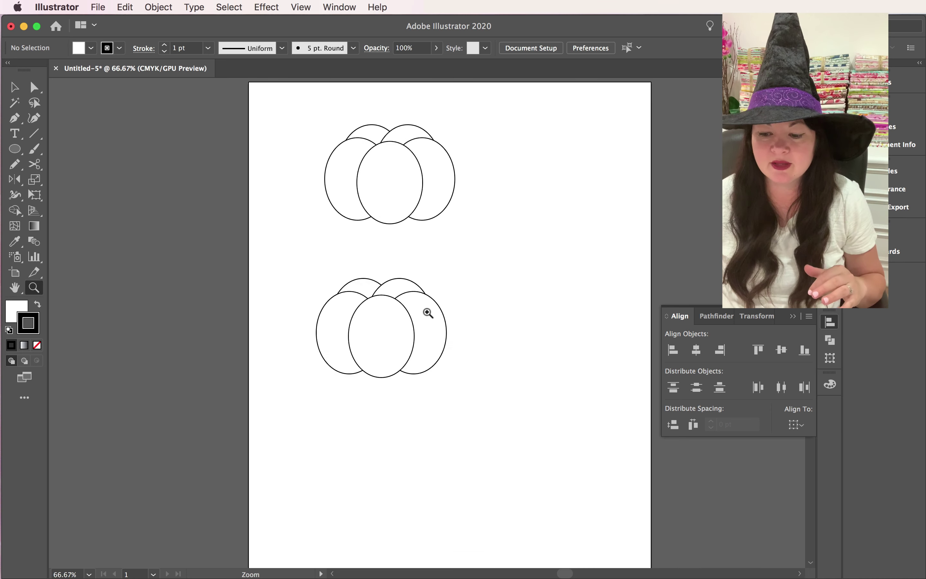
left_click(418, 323)
left_click(410, 326)
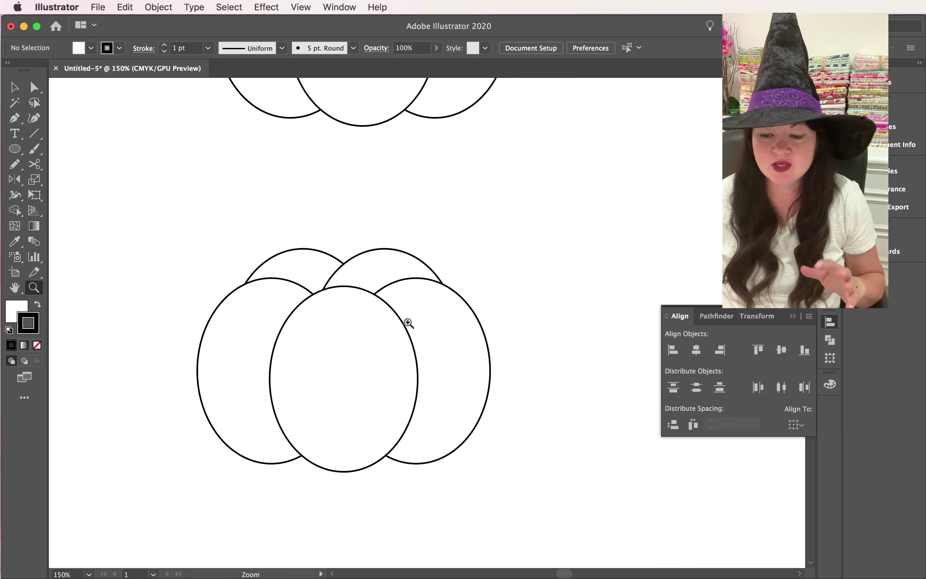
left_click(18, 122)
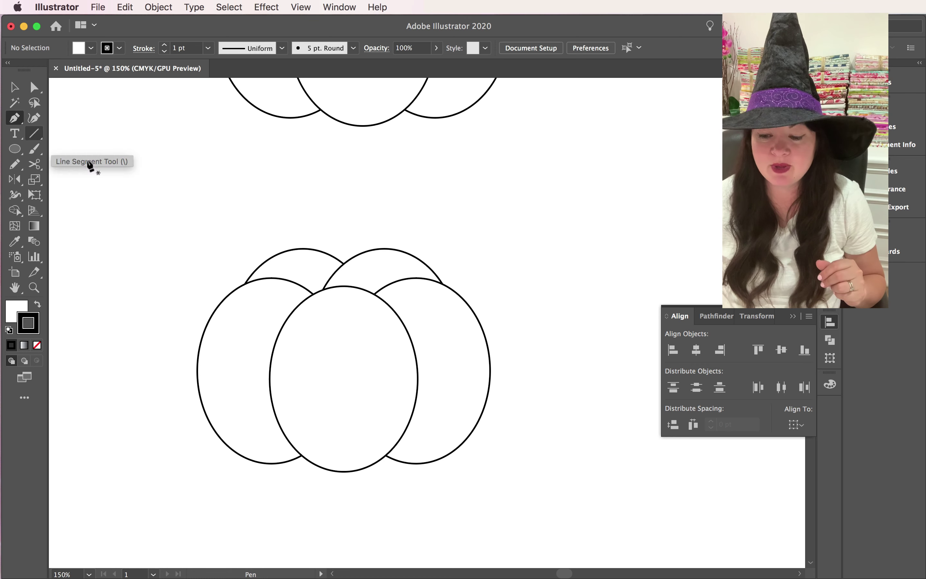
left_click(330, 283)
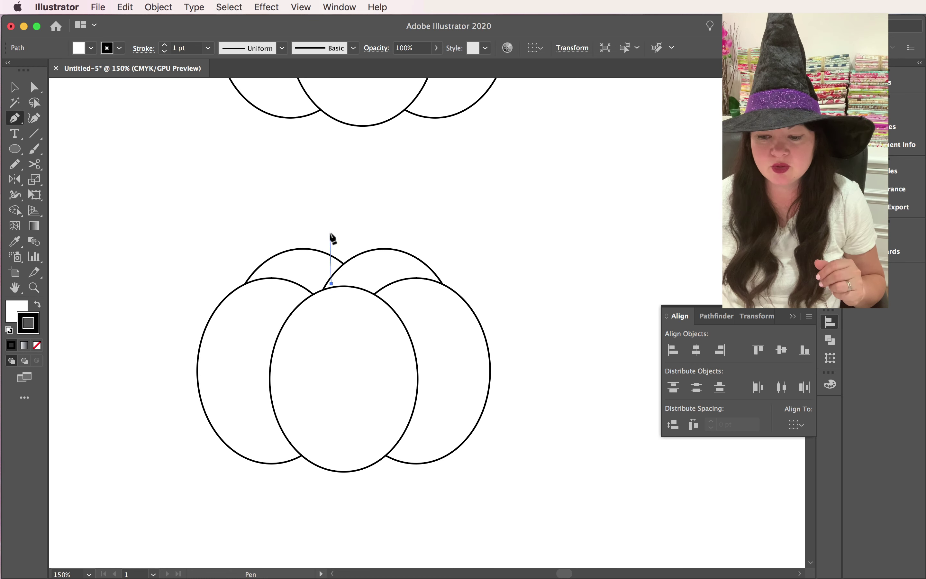
left_click_drag(339, 237, 337, 204)
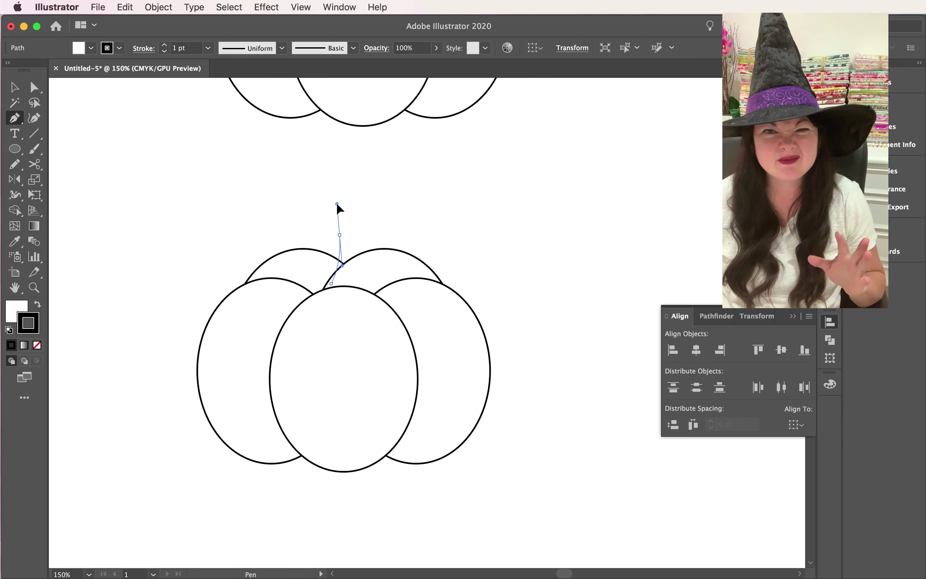
left_click(339, 235)
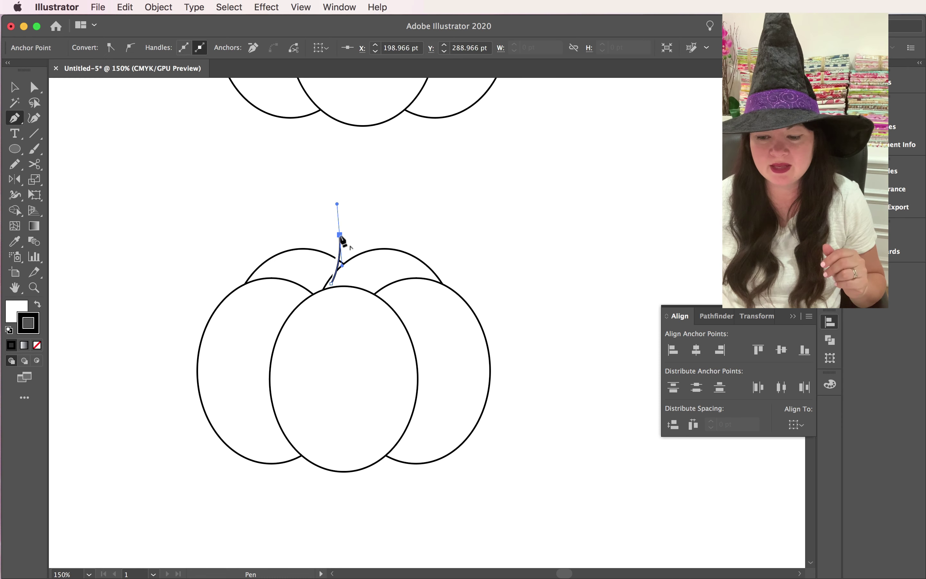
left_click_drag(340, 235, 359, 235)
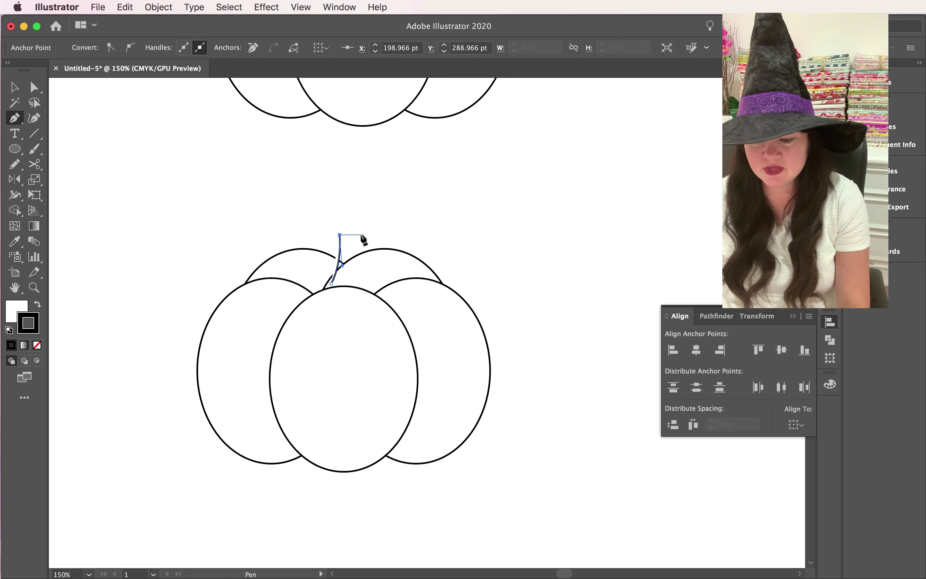
left_click(361, 234)
left_click_drag(369, 285, 318, 298)
left_click(370, 285)
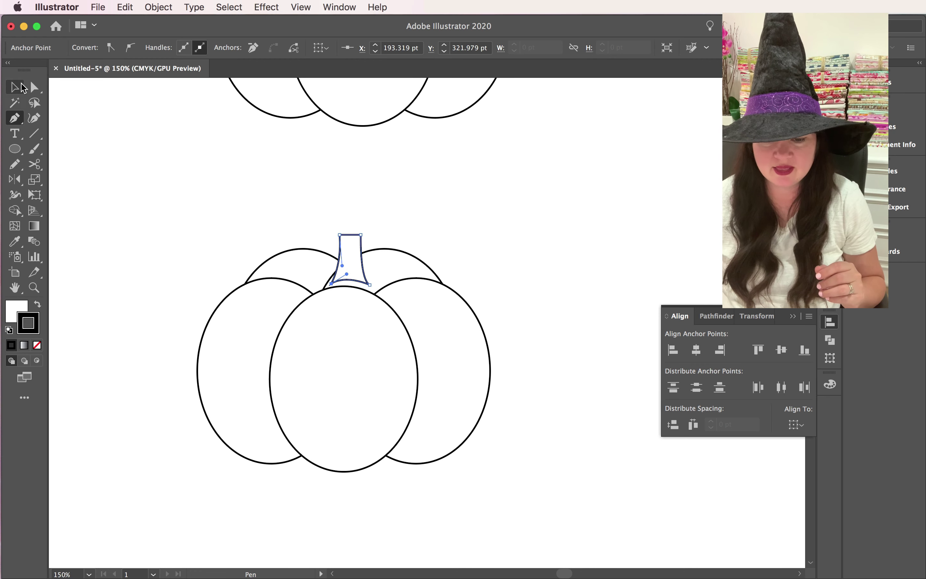
left_click(22, 88)
left_click(443, 230)
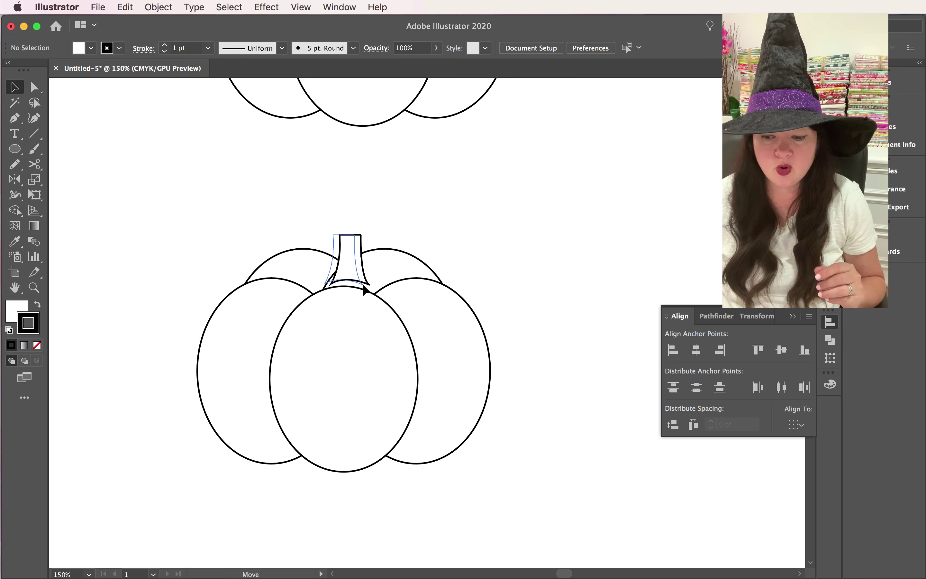
Step: Position the stem over the top center of the lower pumpkin, with its base touching the front oval's upper edge
left_click(364, 289)
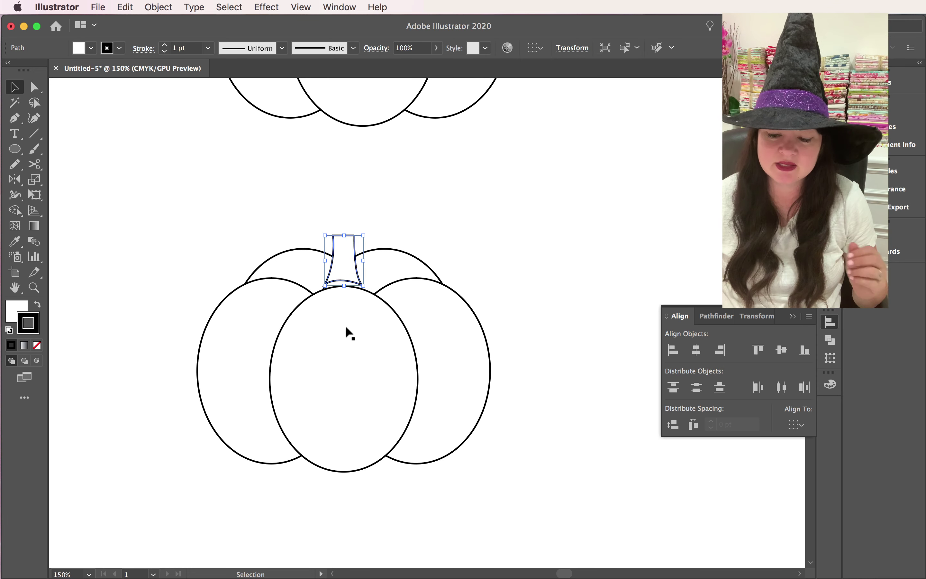
left_click(476, 243)
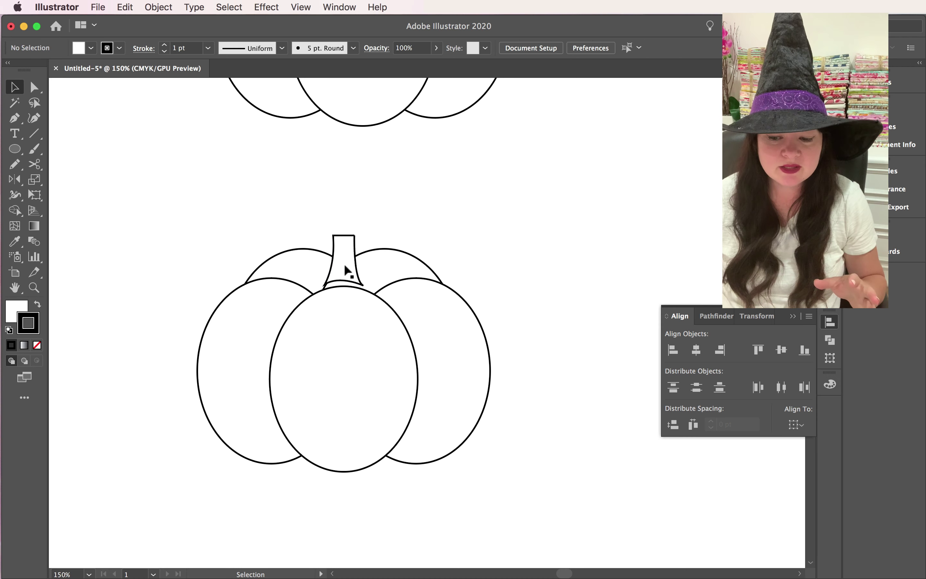
left_click_drag(197, 208, 475, 492)
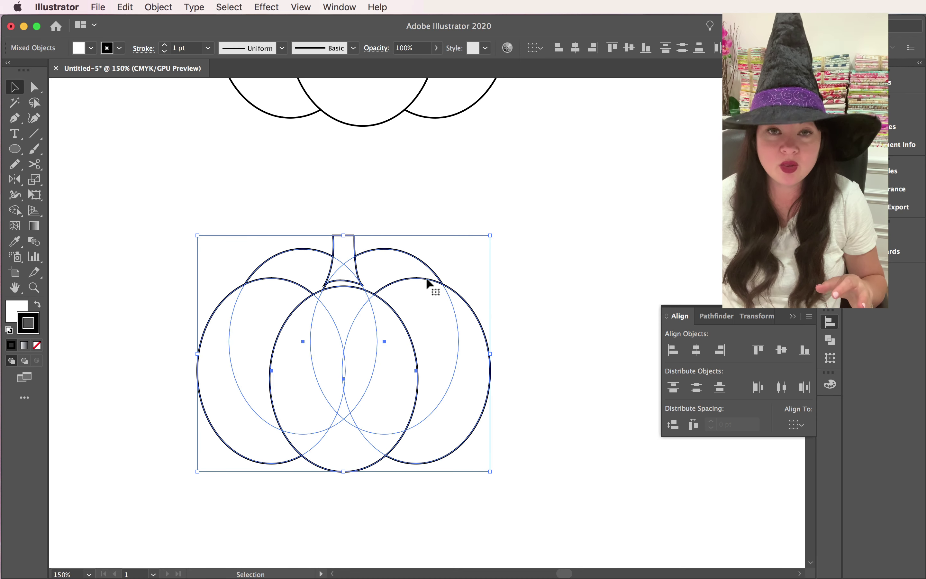
left_click(459, 173)
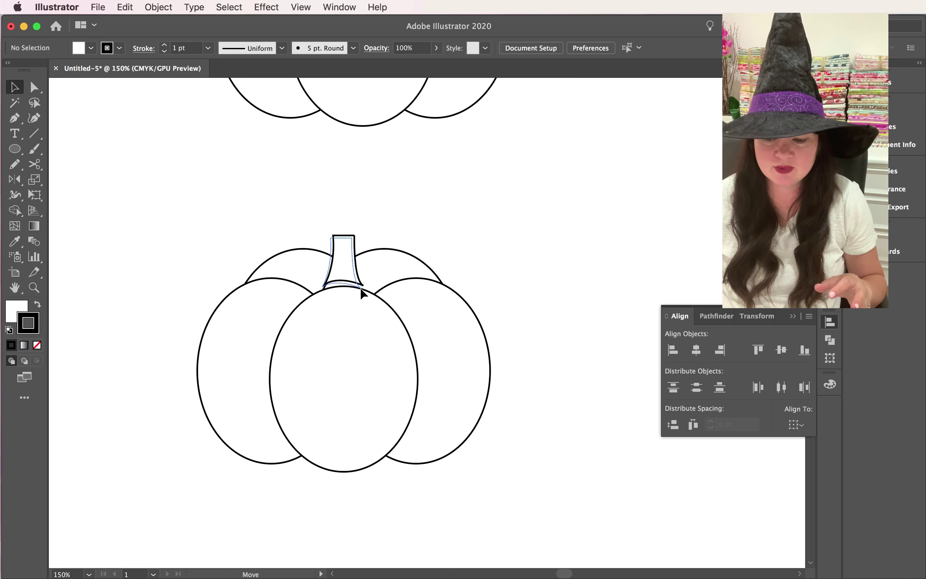
left_click_drag(365, 294, 365, 293)
left_click(501, 203)
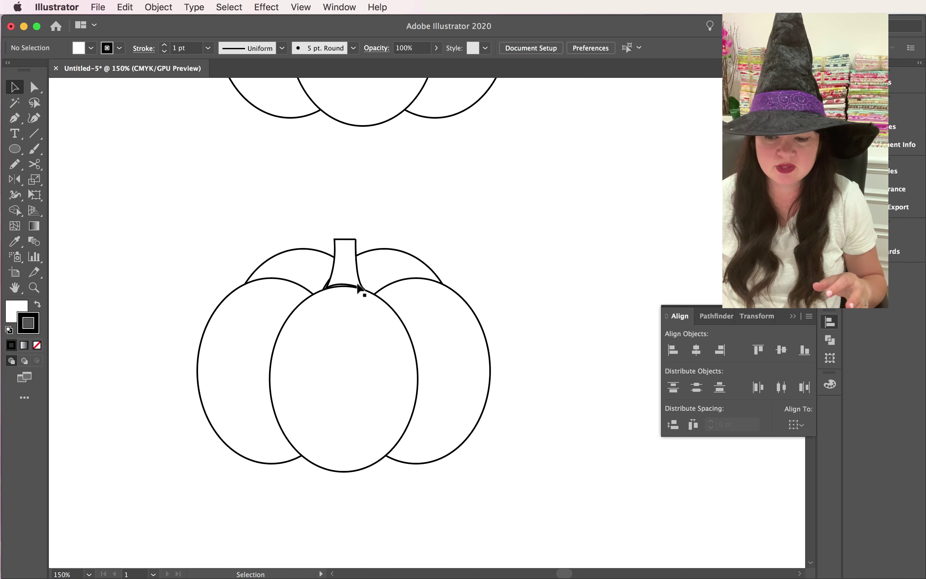
Step: Swap the fill and stroke colors of the whole lower pumpkin to get black shapes with white outlines
left_click_drag(523, 522, 286, 328)
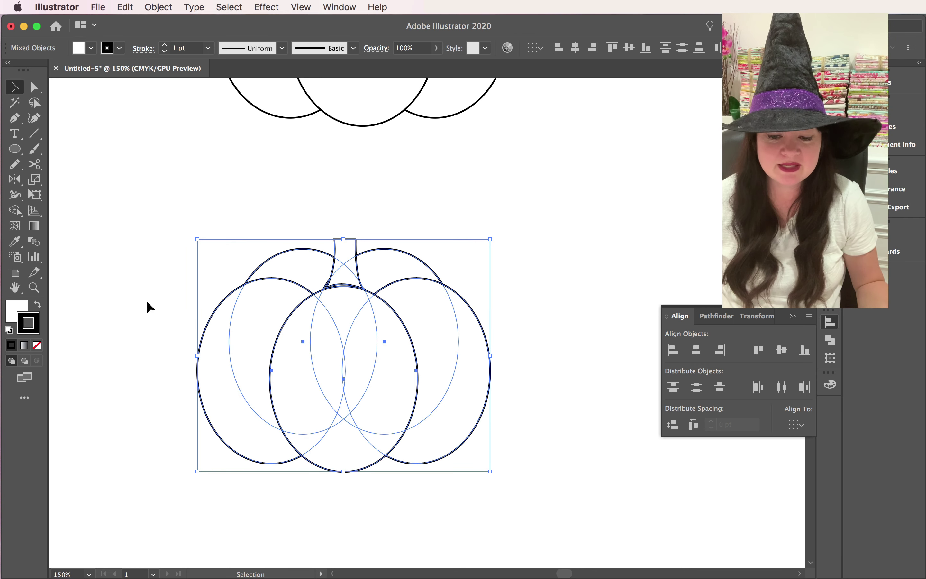
left_click(37, 305)
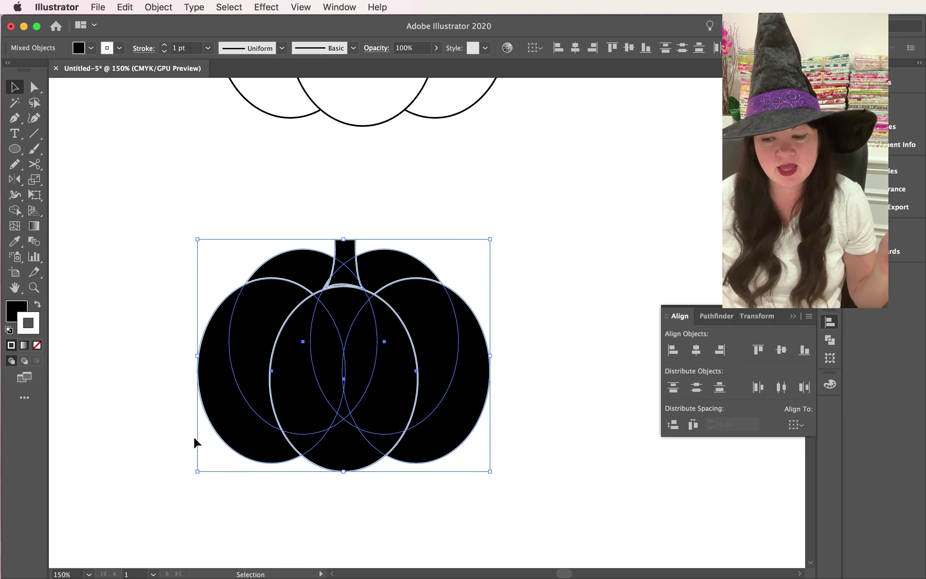
left_click(188, 488)
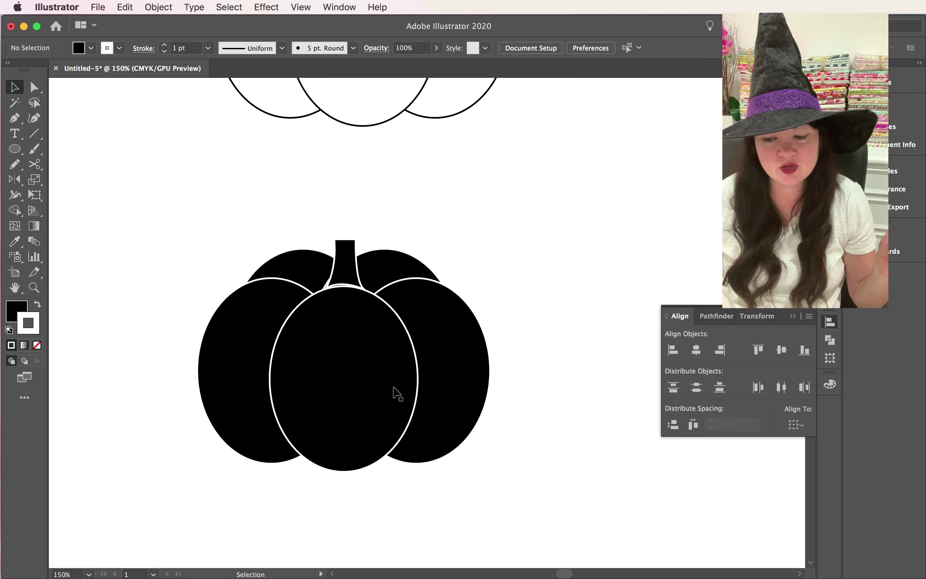
Step: Enlarge the stem slightly and shift it so that its flared base overlaps the top of the center oval
left_click(347, 266)
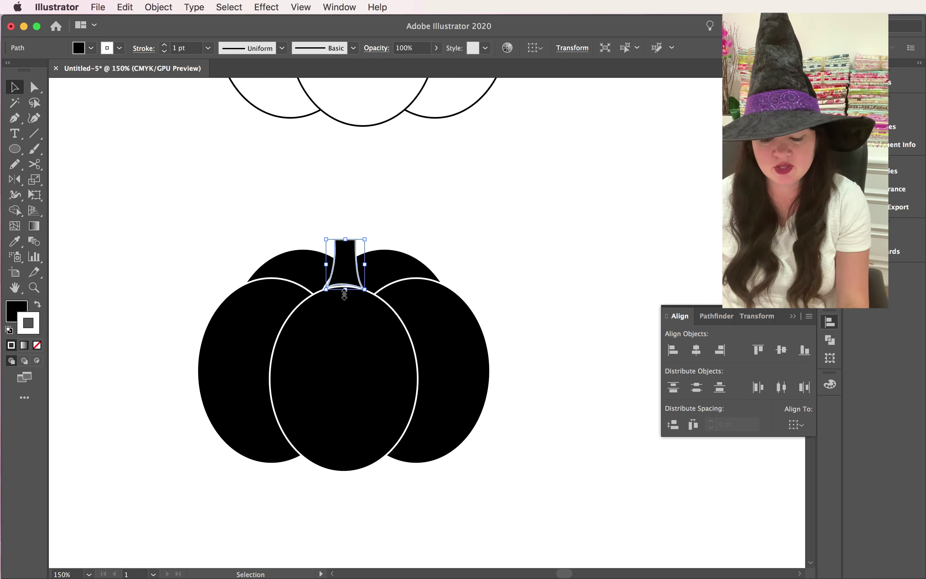
left_click_drag(345, 294, 347, 286)
left_click(495, 262)
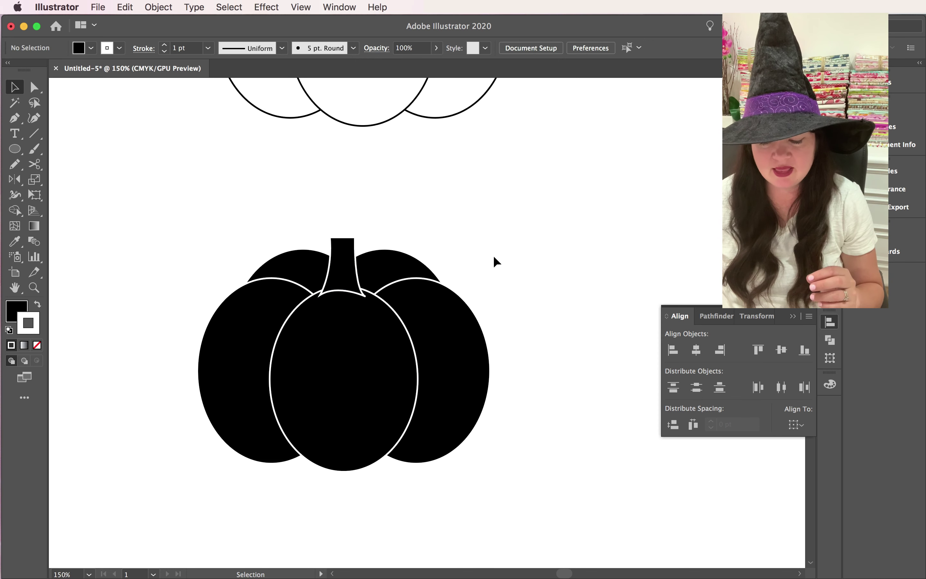
Step: Bring the pumpkin's center oval to the front so it covers the base of the stem
left_click(384, 346)
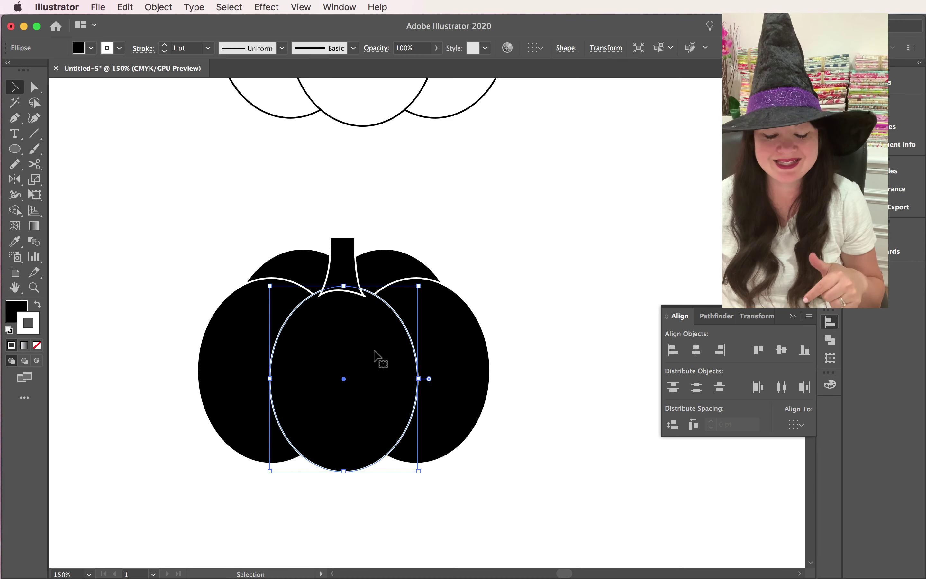
left_click(158, 7)
mouse_move(169, 34)
left_click(316, 35)
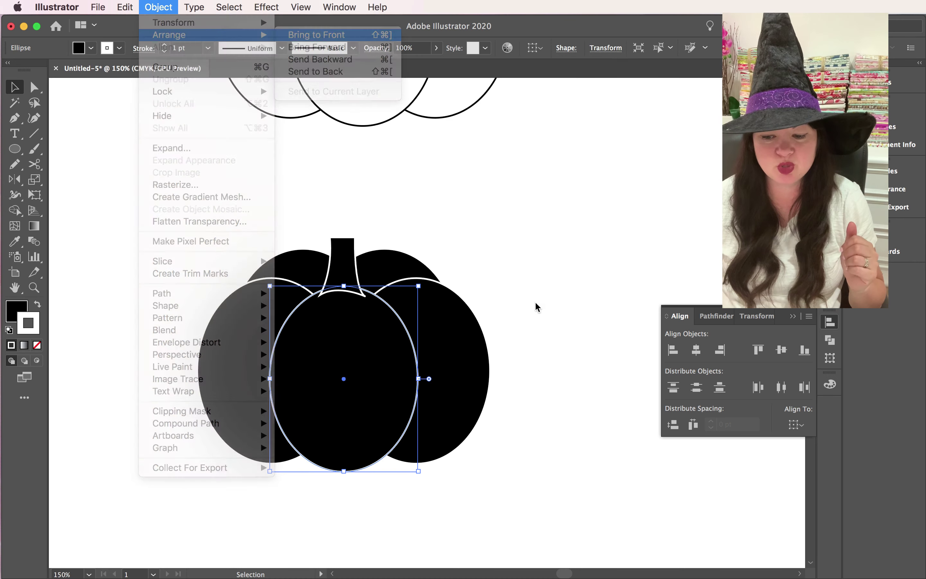
left_click(542, 312)
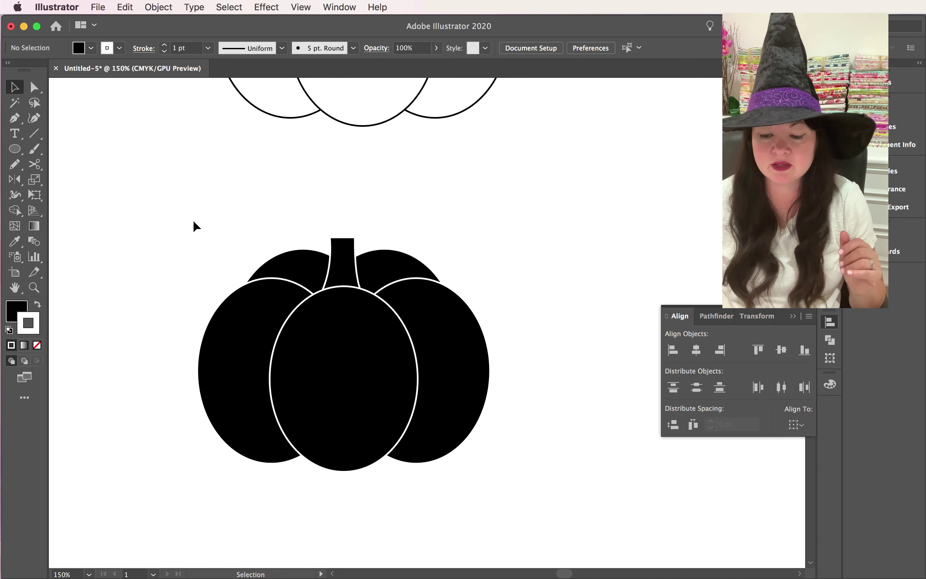
Step: Set the stroke weight of all the black pumpkin's parts to 2 pt
left_click_drag(199, 199, 497, 473)
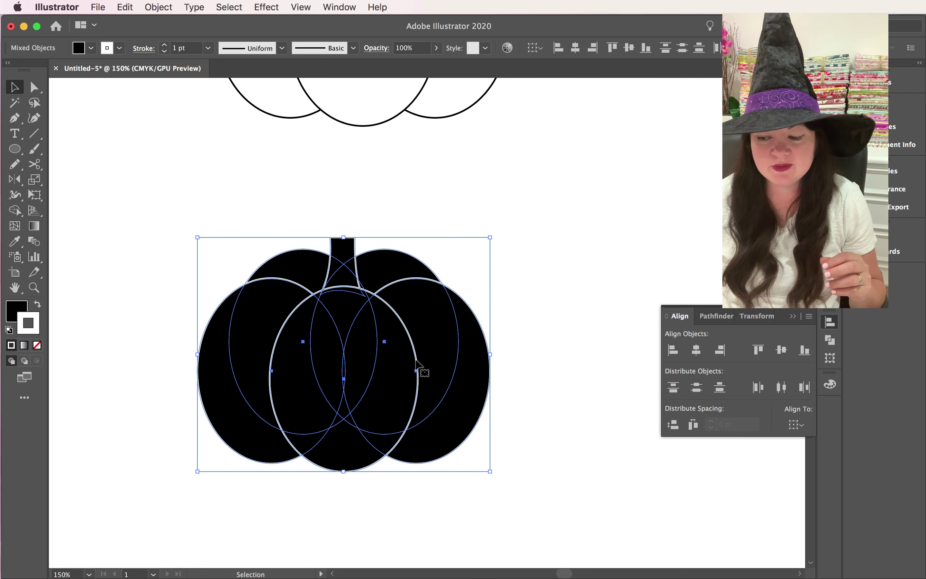
key("super+F10")
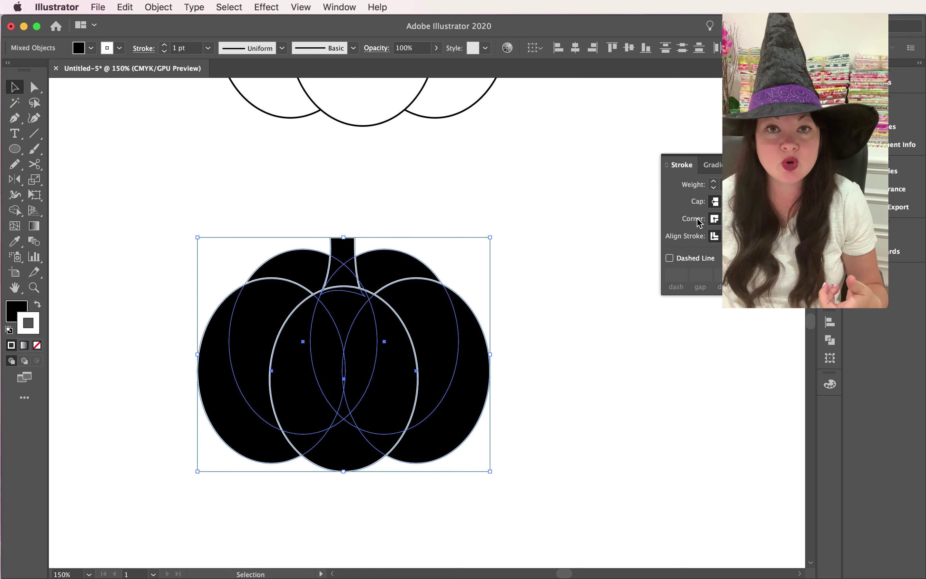
left_click(337, 5)
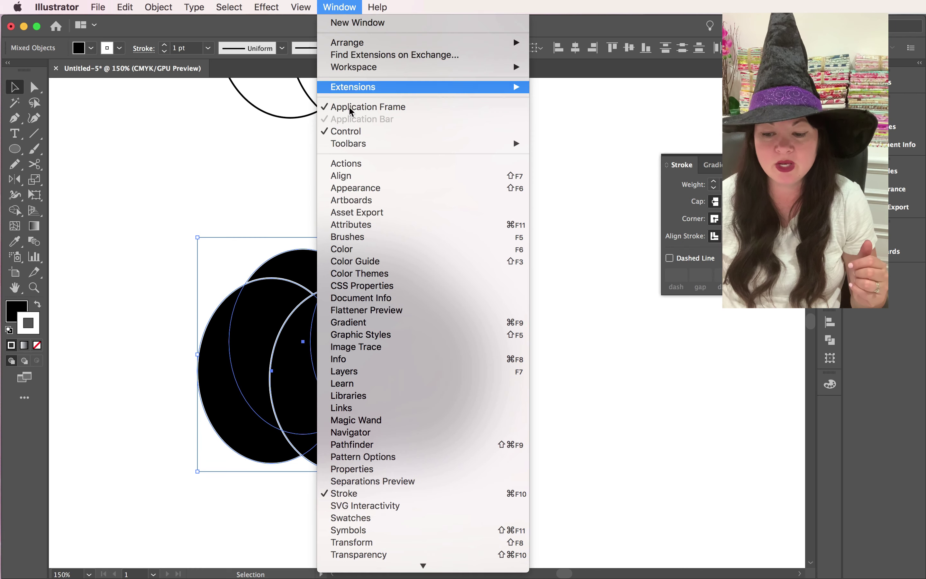
left_click(397, 496)
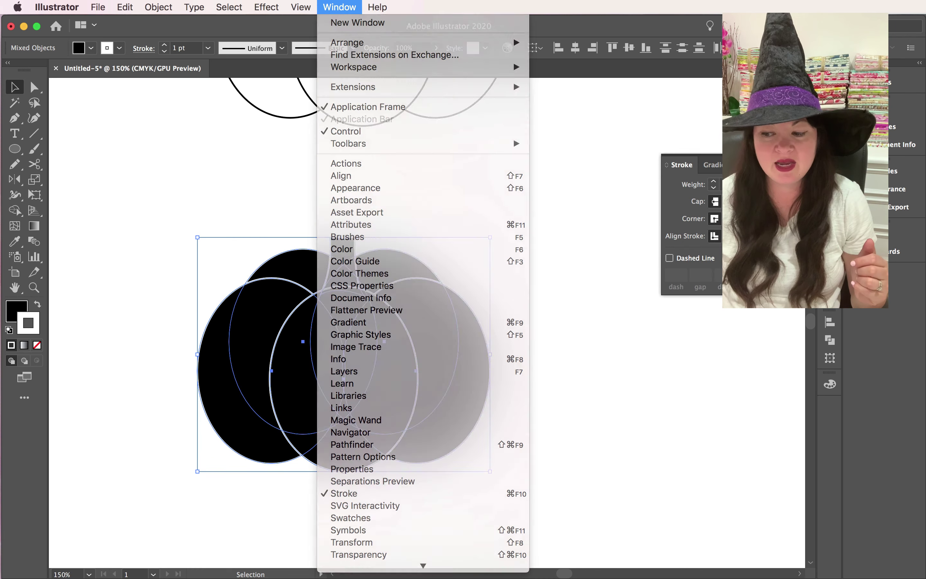
left_click(761, 184)
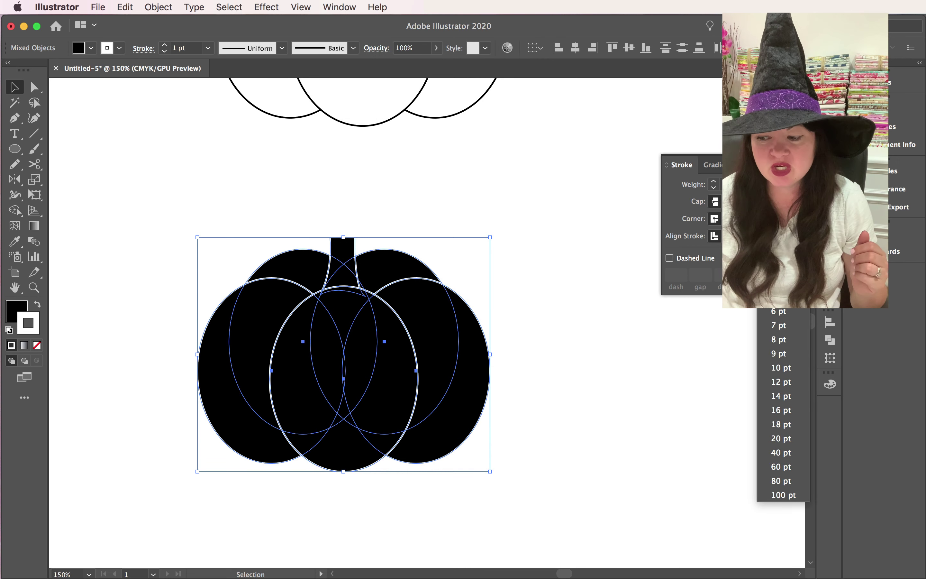
left_click(779, 254)
left_click(595, 333)
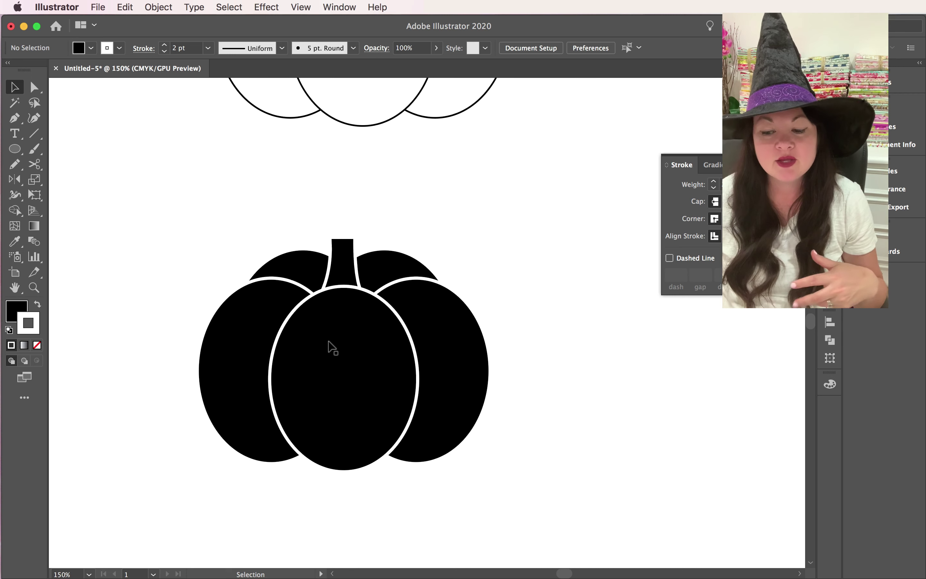
Step: Paste a copy of the whole black pumpkin and place it to the upper right of the original
left_click_drag(187, 215, 513, 485)
key("super+c")
key("super+v")
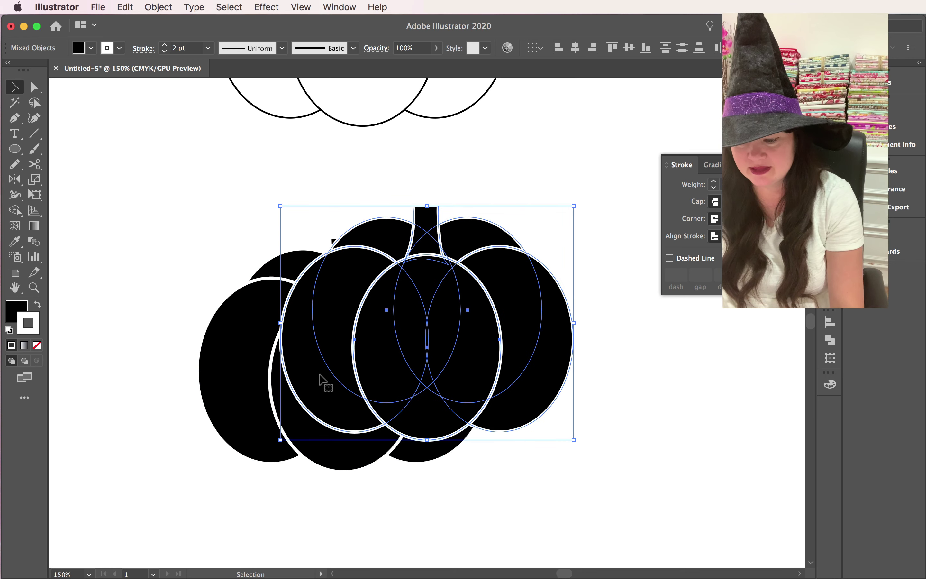
left_click_drag(320, 383, 640, 182)
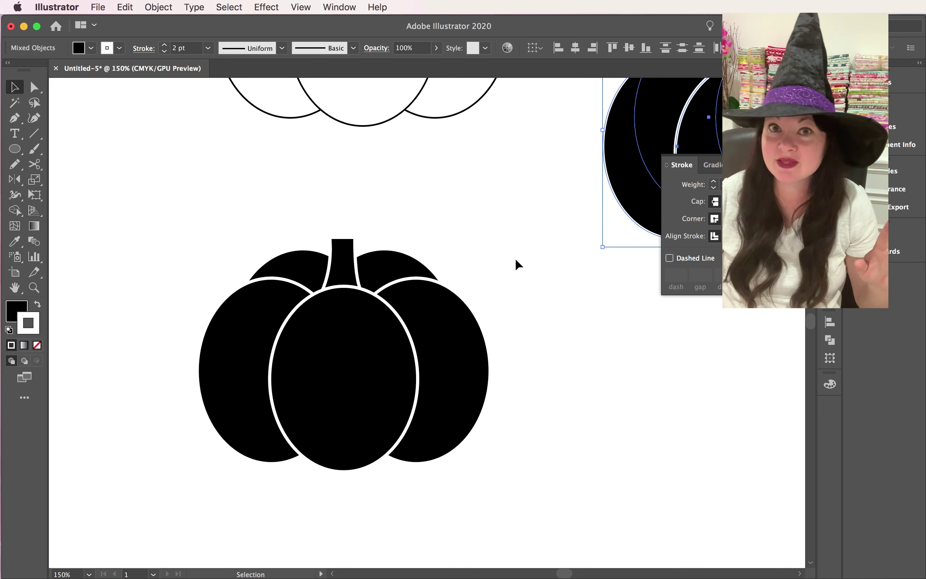
Step: Expand the fill and stroke of all the original black pumpkin's parts and ungroup the expanded shapes
left_click_drag(523, 499, 358, 282)
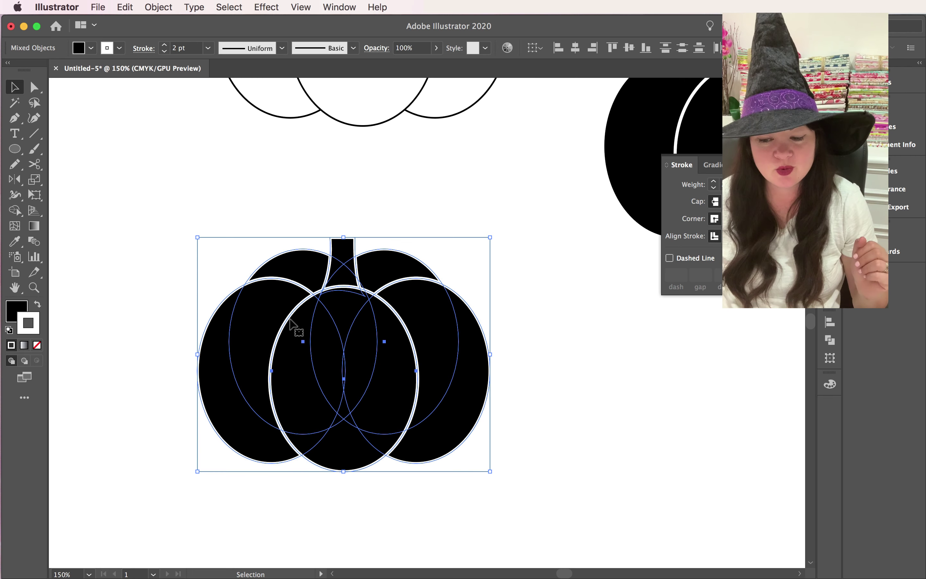
left_click(157, 6)
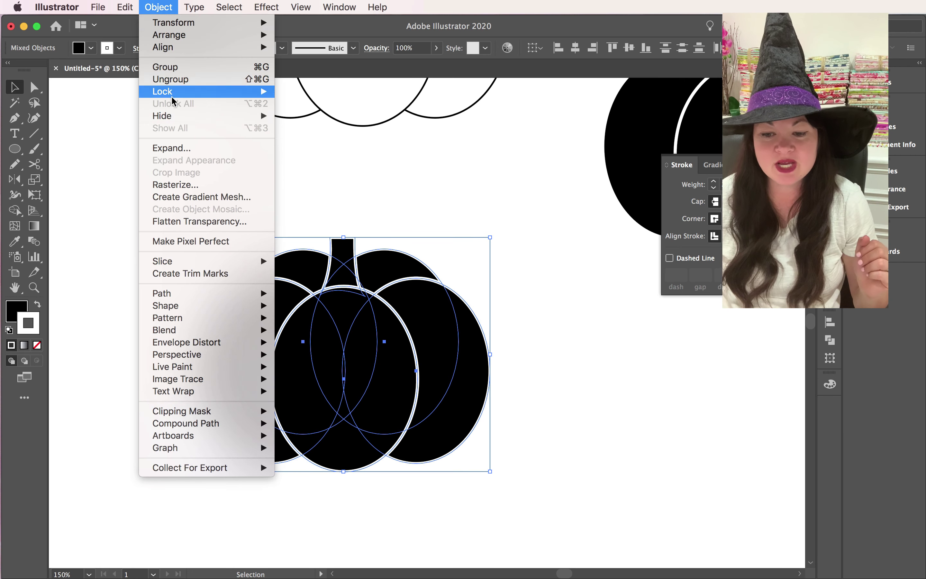
left_click(186, 149)
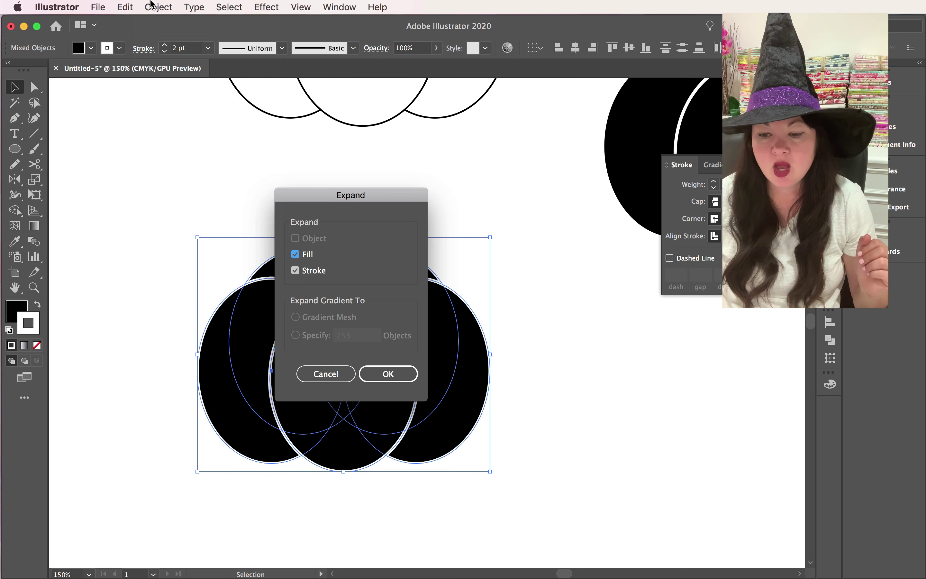
left_click(151, 7)
left_click(419, 346)
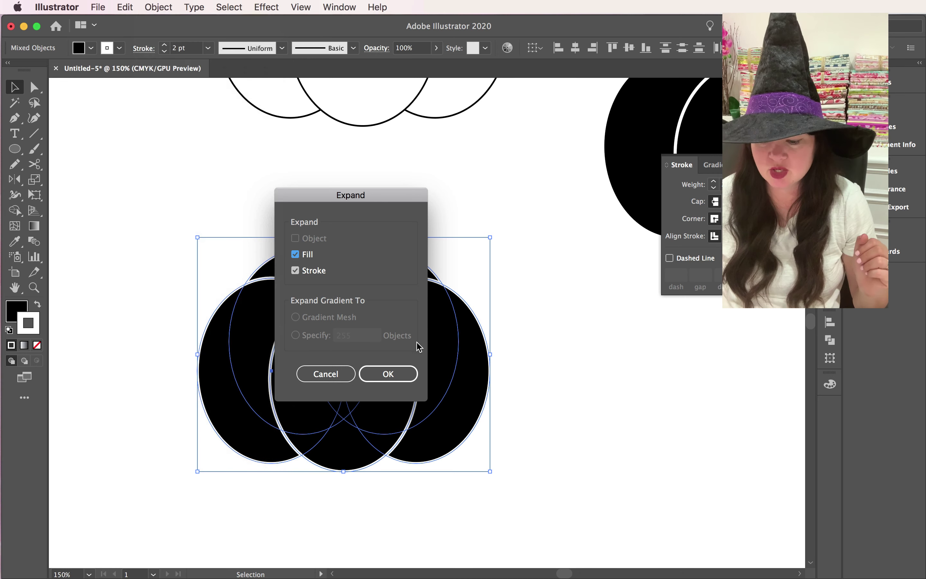
left_click(396, 376)
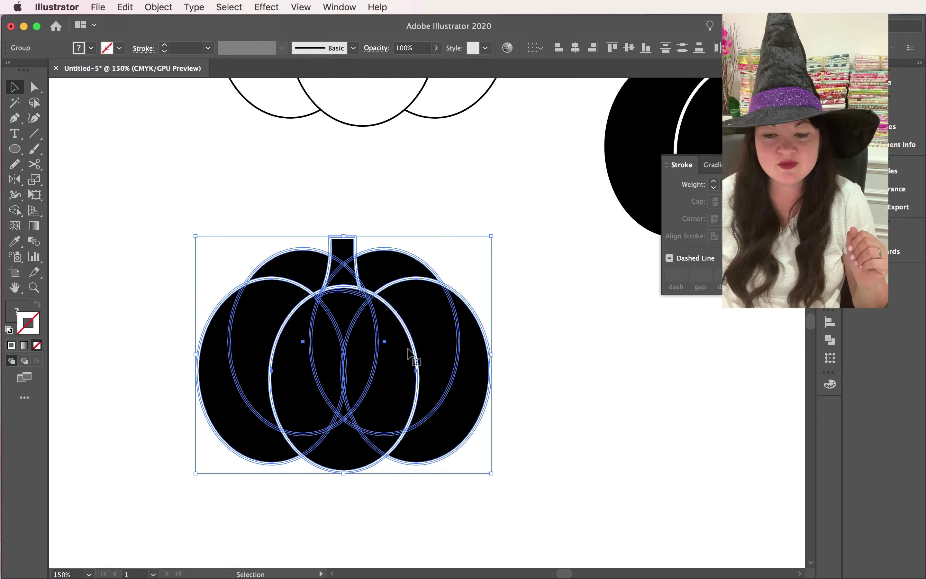
left_click(158, 6)
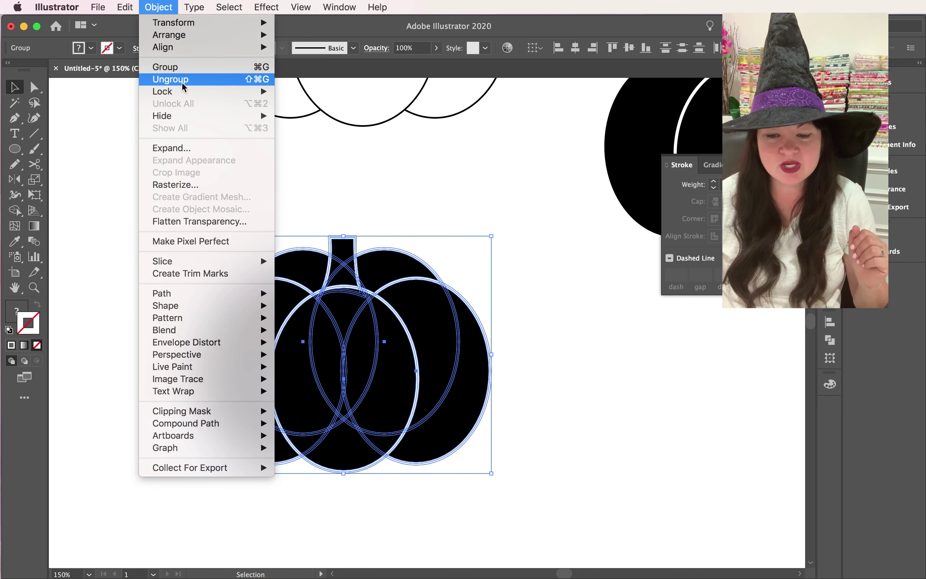
left_click(192, 75)
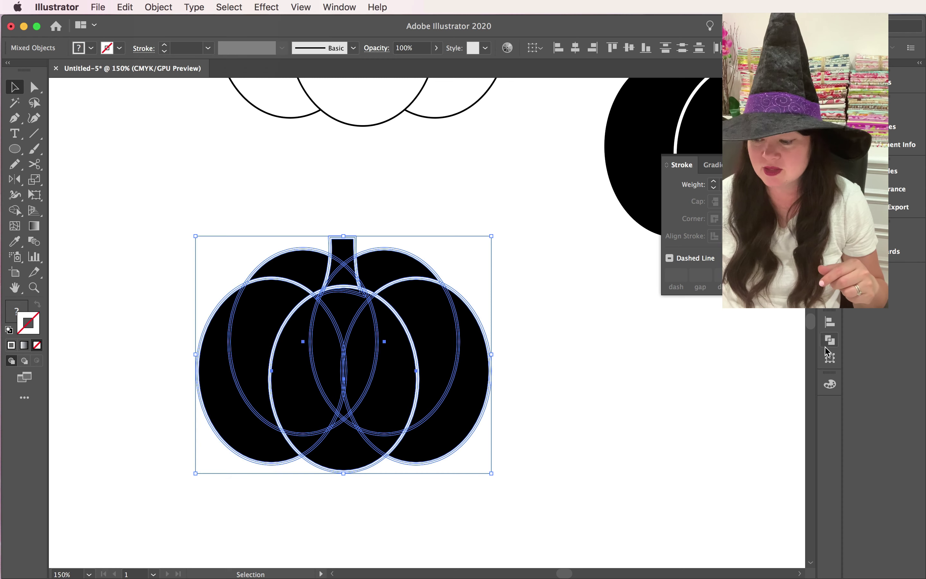
Step: Trim the expanded pumpkin shapes with Pathfinder to remove their hidden overlapping parts
left_click(830, 340)
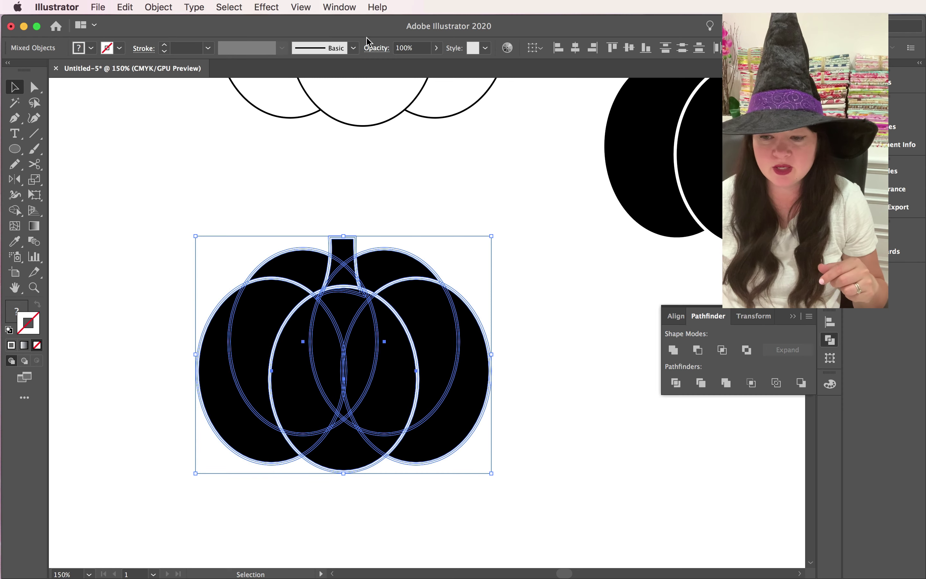
left_click(348, 6)
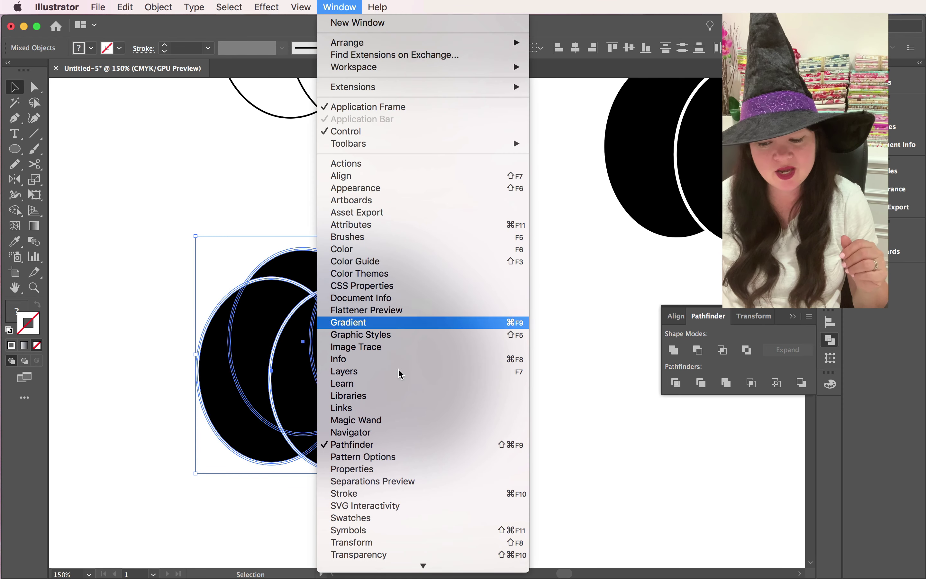
left_click(700, 380)
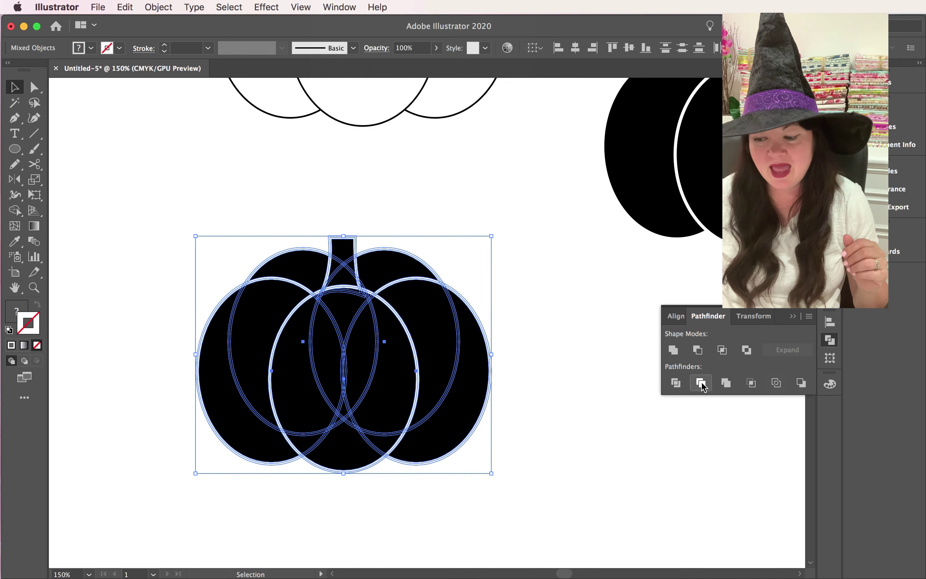
left_click(701, 383)
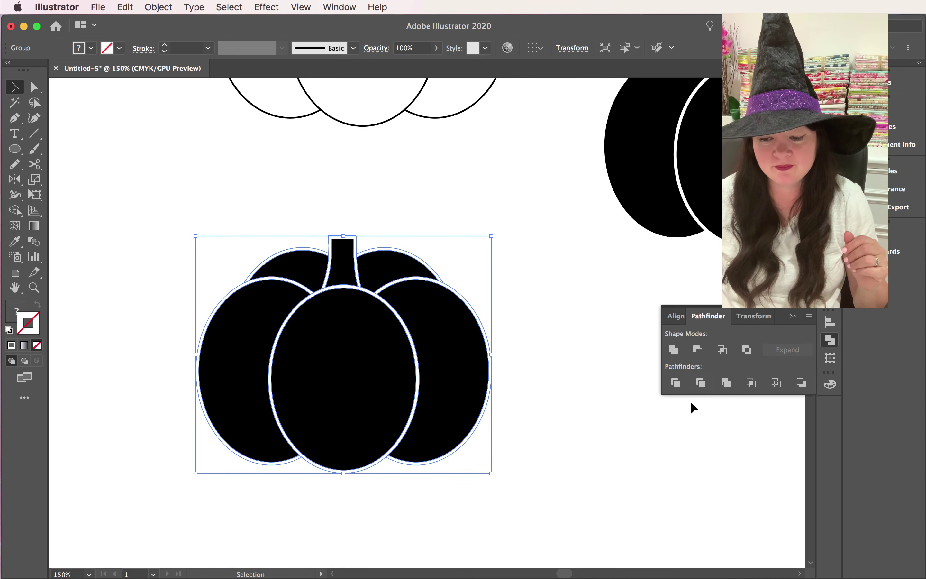
Step: Ungroup the trimmed pumpkin into separate shapes and clear the selection
left_click(154, 4)
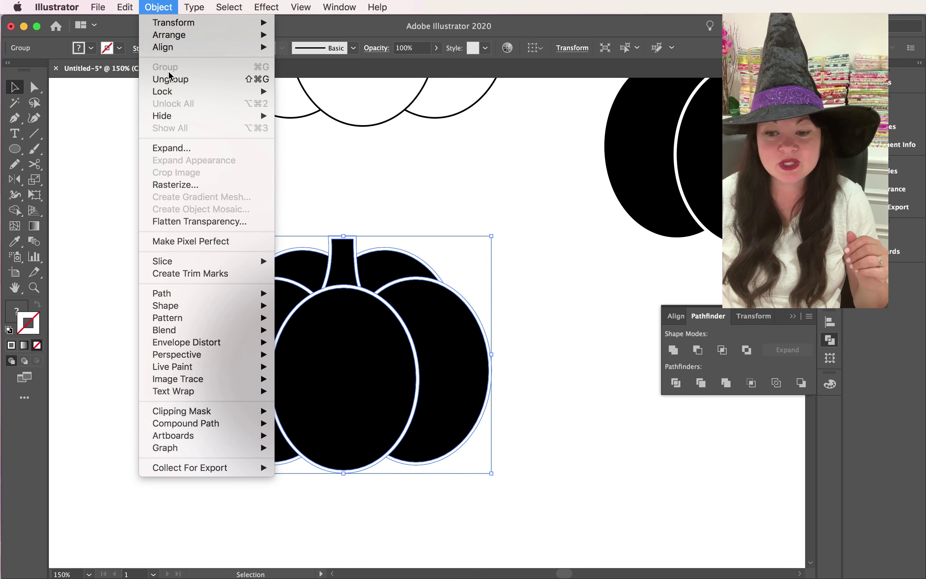
left_click(171, 79)
left_click(158, 5)
left_click(157, 6)
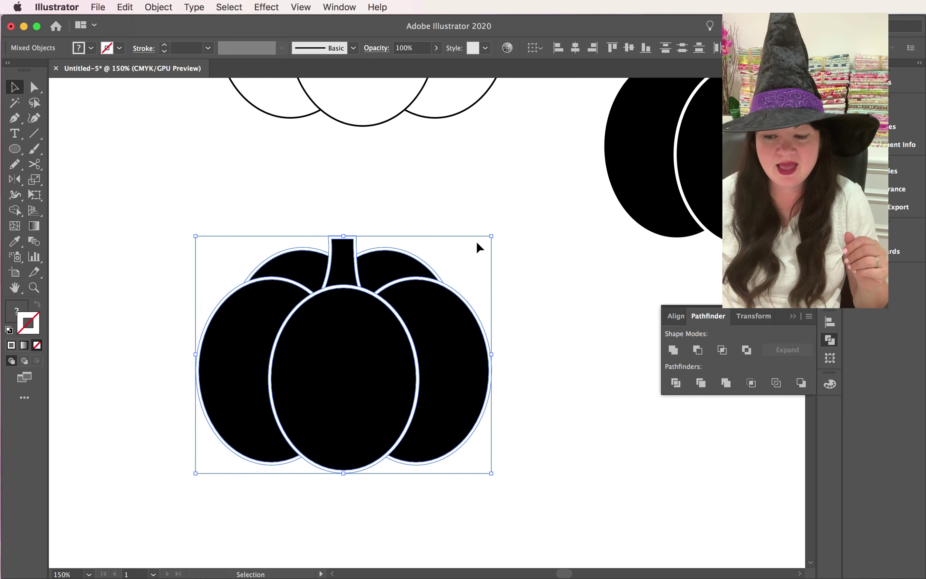
left_click(494, 253)
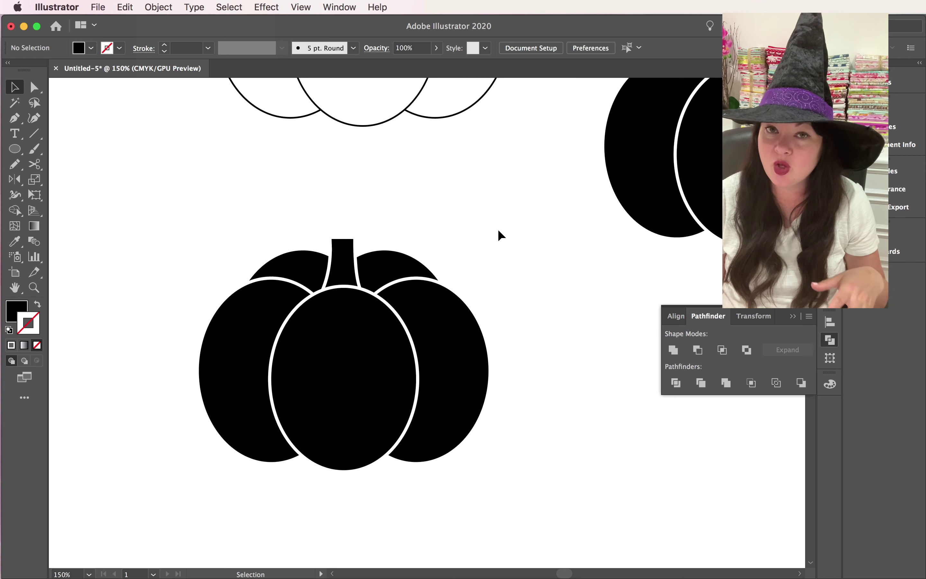
Step: Select all black parts of the trimmed pumpkin and move them off their white outlines to an empty area below the solid copy
left_click(369, 345)
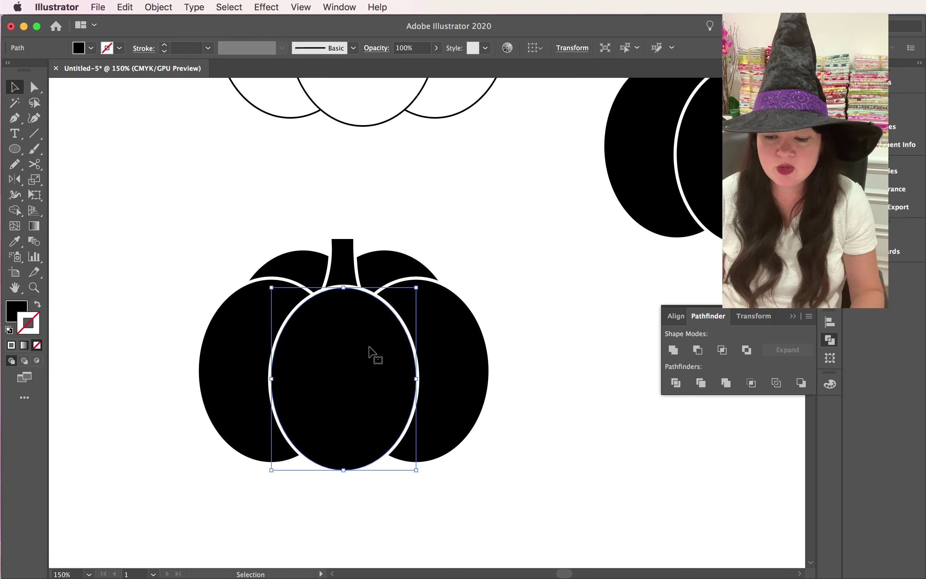
left_click(436, 339, "shift")
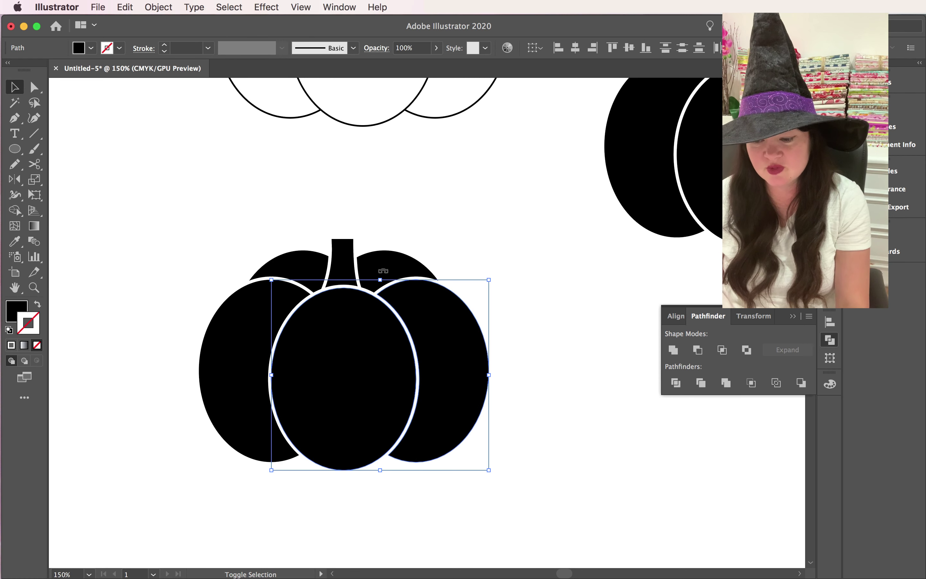
left_click(380, 271, "shift")
left_click(343, 269, "shift")
left_click(309, 275, "shift")
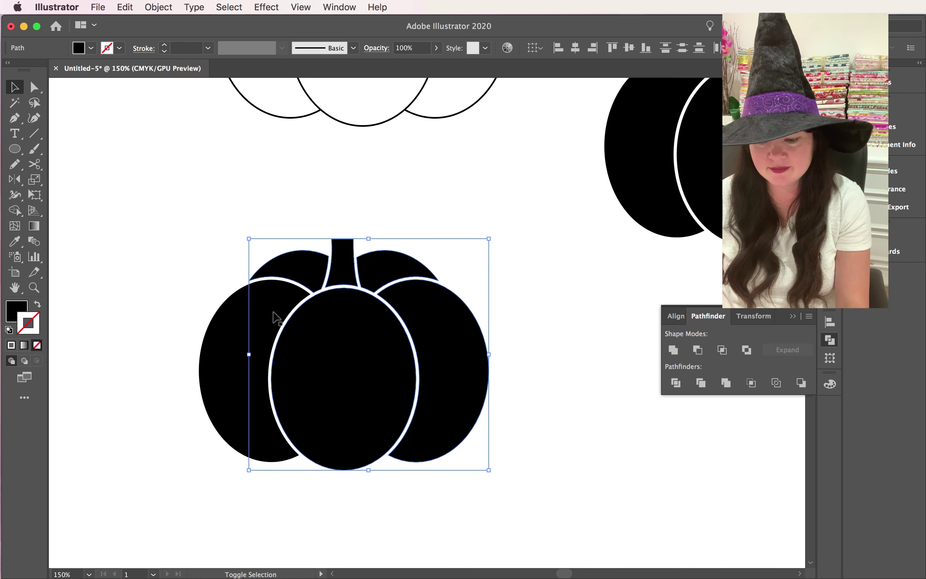
left_click(274, 319, "shift")
key("super+0")
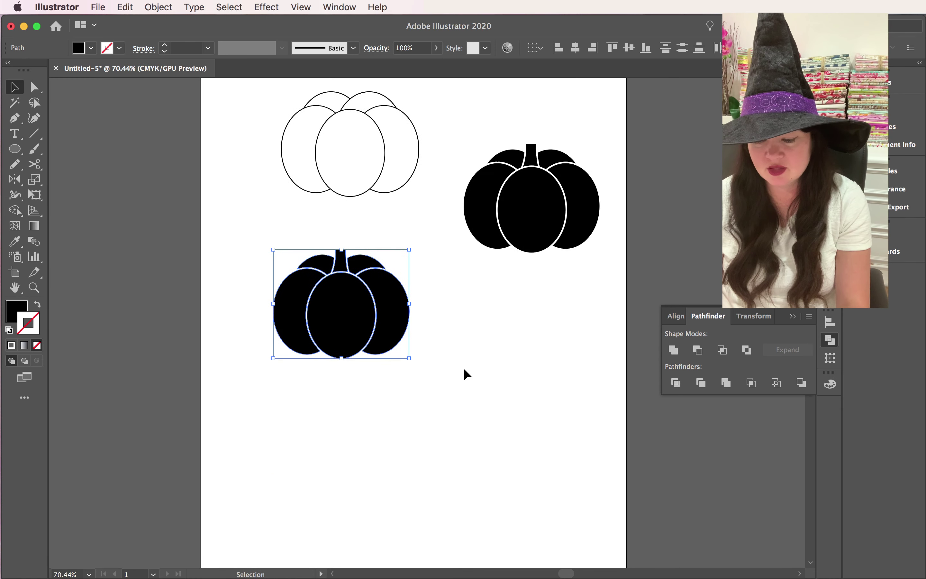
left_click_drag(346, 306, 521, 430)
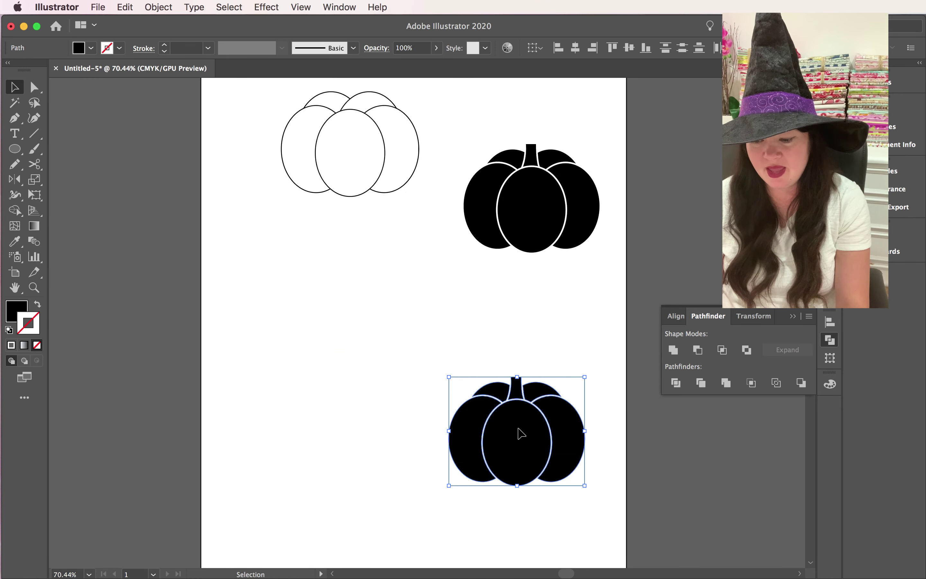
Step: Group the separated black pumpkin shapes, move the group slightly up the artboard and deselect it
left_click(177, 6)
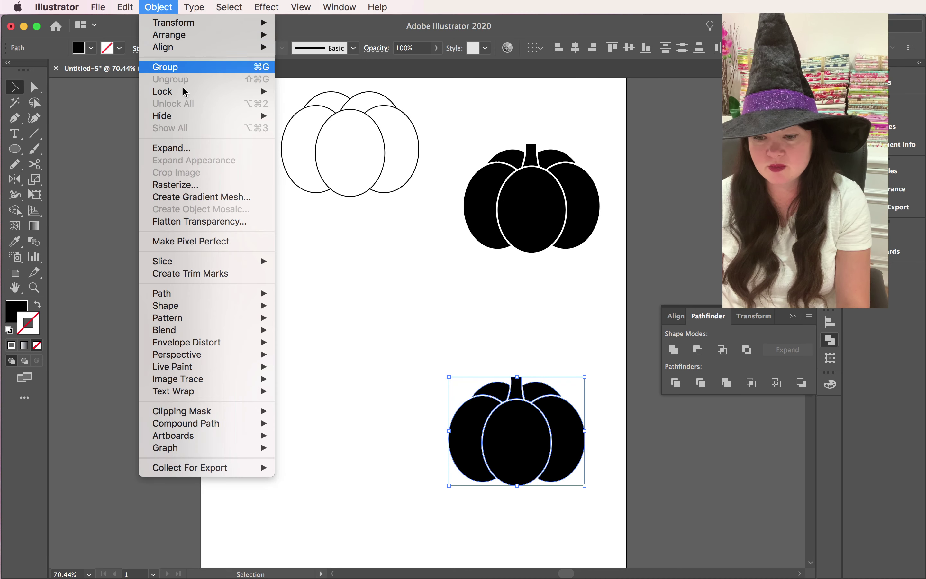
left_click(183, 68)
left_click_drag(502, 430, 500, 393)
left_click(369, 391)
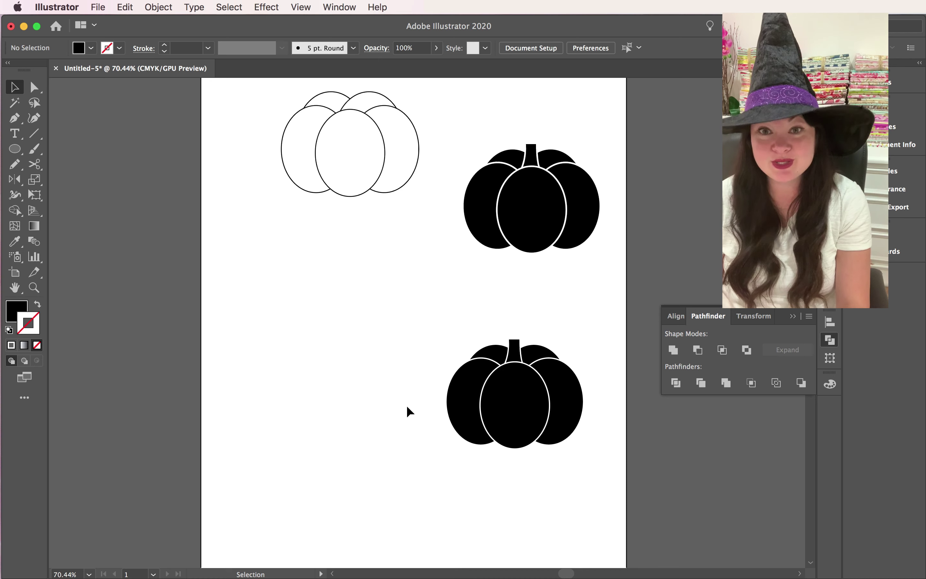
Step: Recolor the leftover white pumpkin outlines with the black fill sampled from the solid pumpkin copy, and remove their stroke
left_click_drag(408, 408, 195, 213)
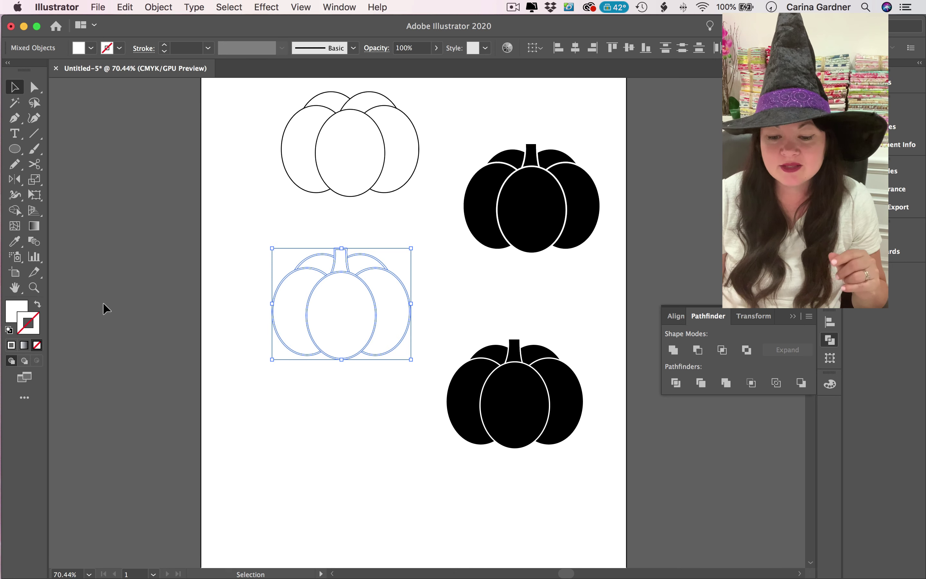
left_click(15, 242)
left_click(543, 199)
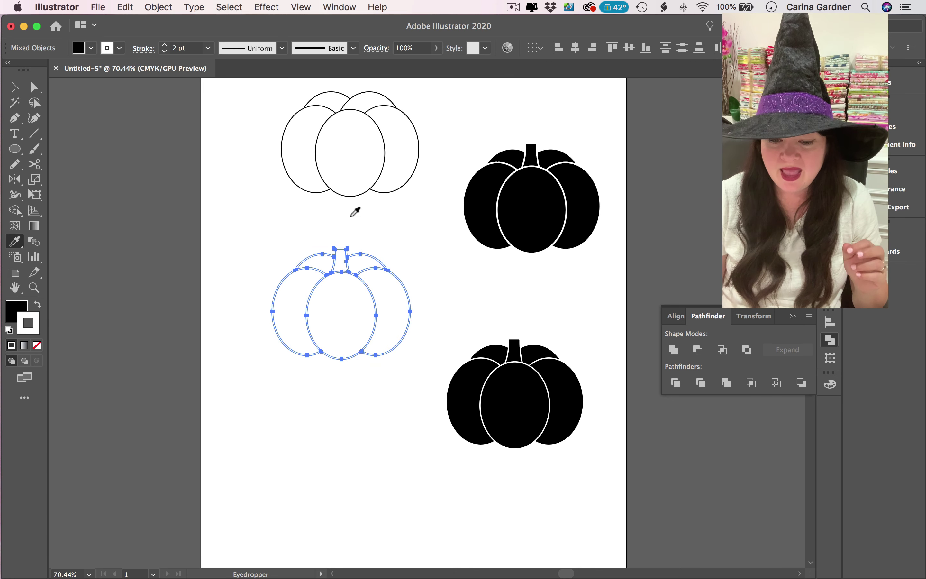
left_click(15, 87)
left_click(37, 345)
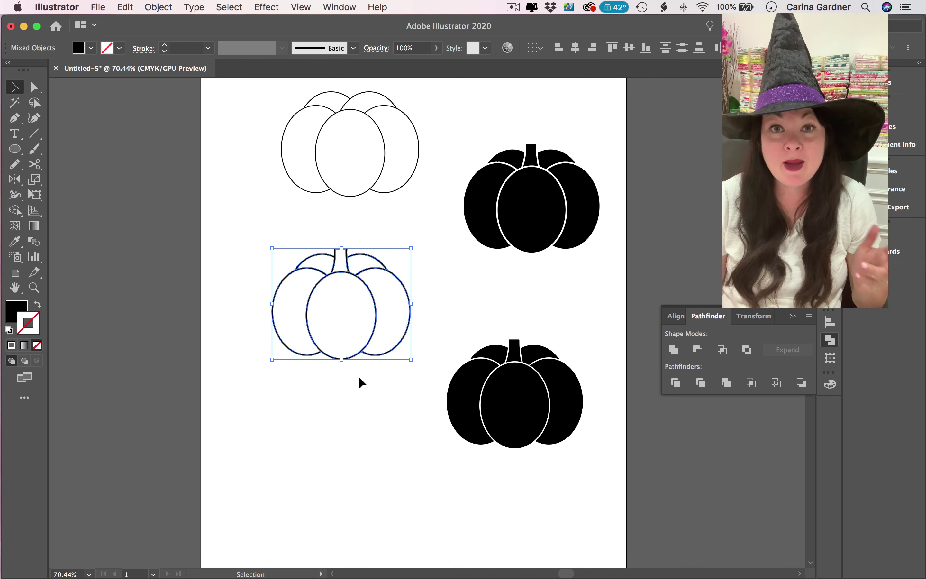
left_click(358, 437)
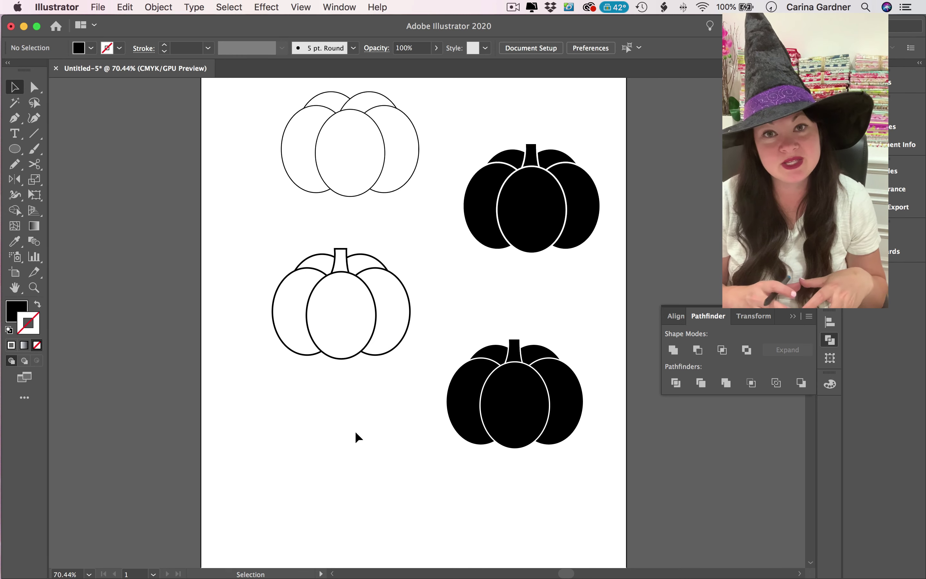